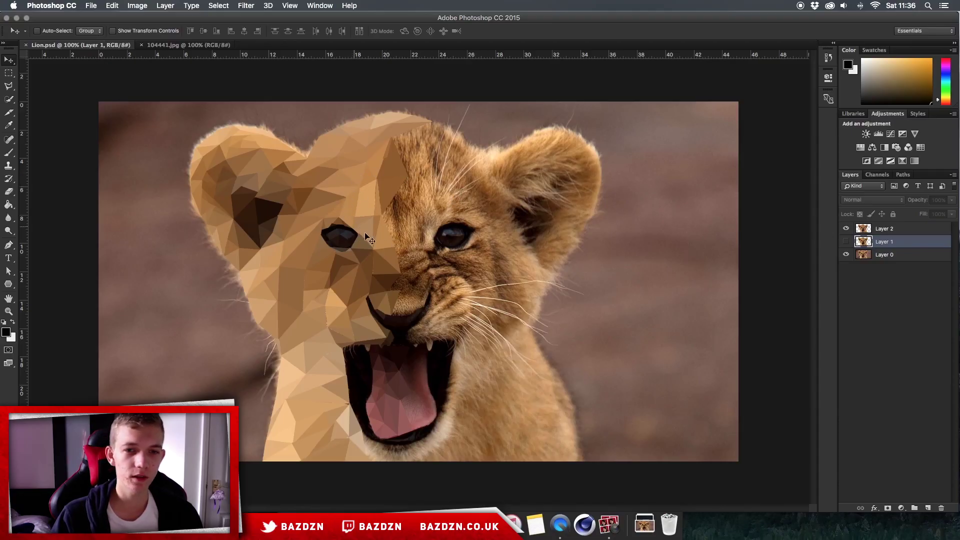
# Zoom in and out on Lion.psd to inspect the low-poly face and eye area
pyautogui.press('super+plus')
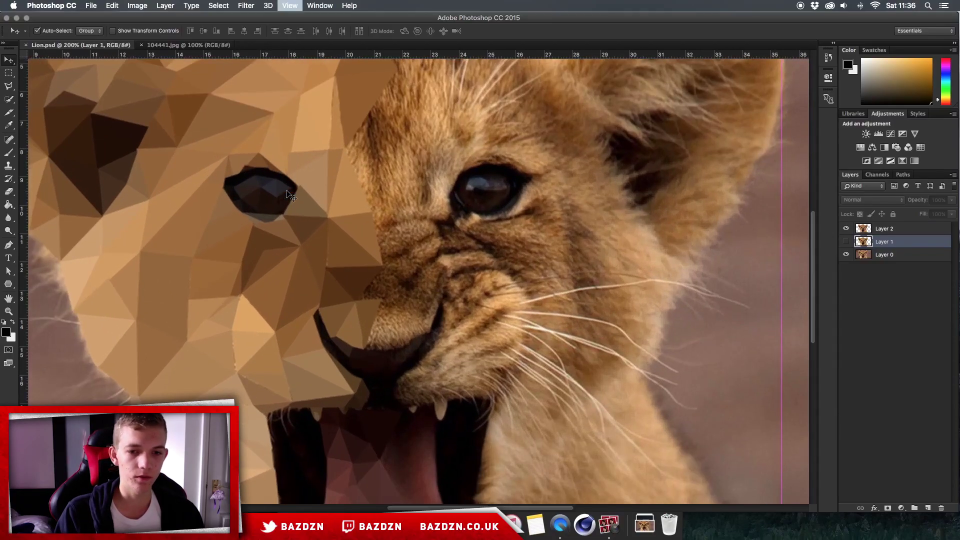
pyautogui.press('super+minus')
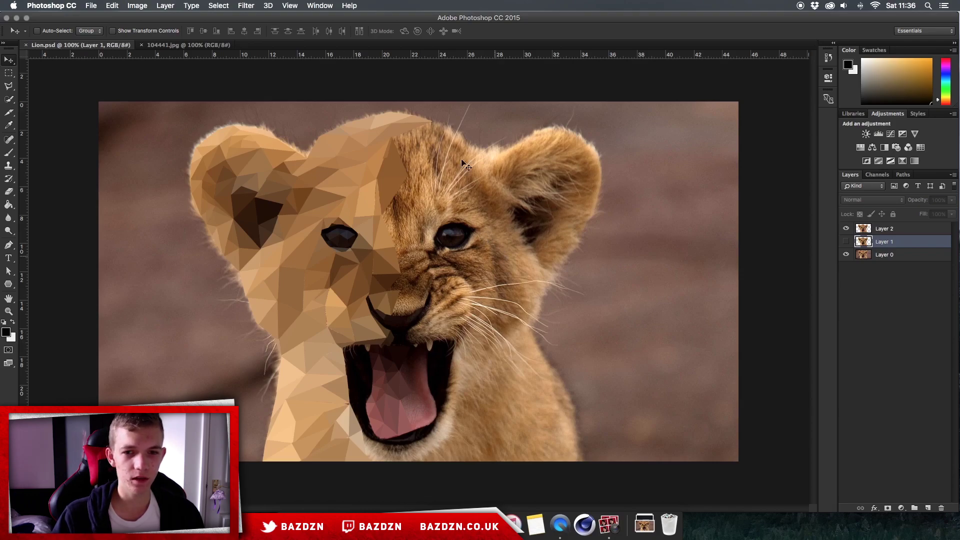
pyautogui.press('super')
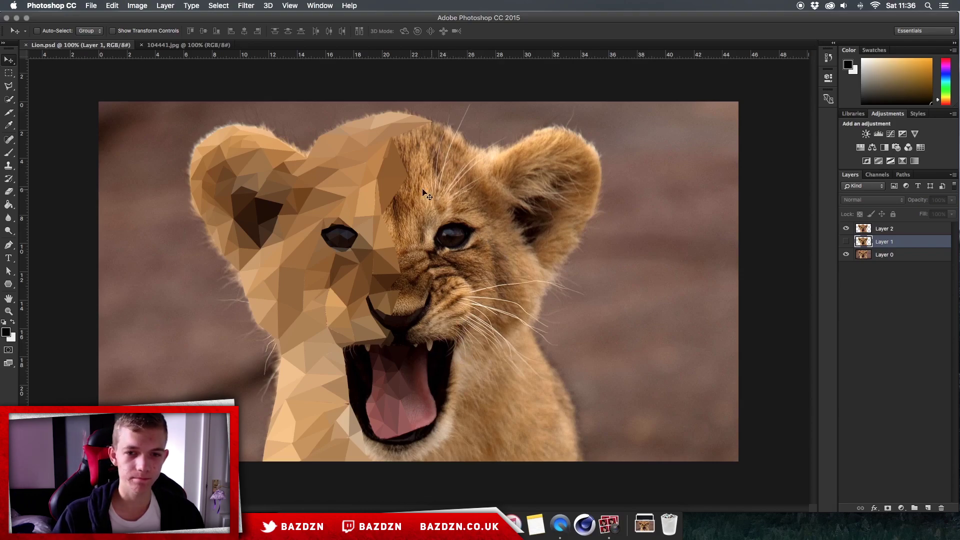
pyautogui.press('super+plus')
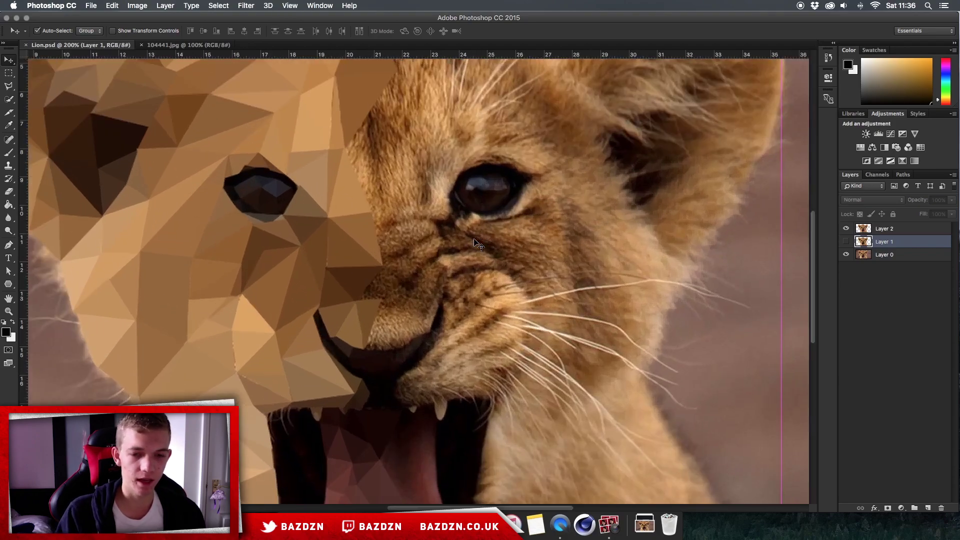
pyautogui.press('super+minus')
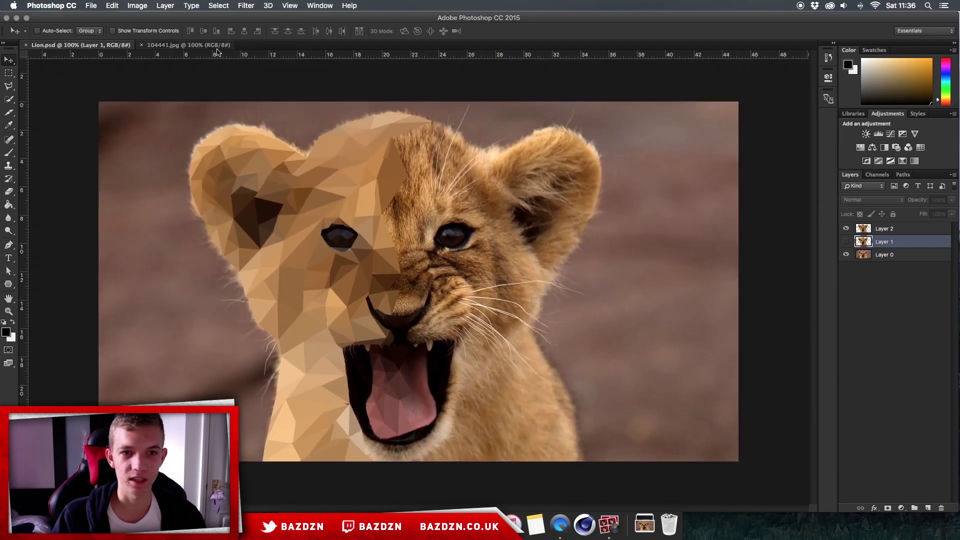
# Switch to the 104441.jpg photo and unlock its Background as Layer 0
pyautogui.click(194, 47)
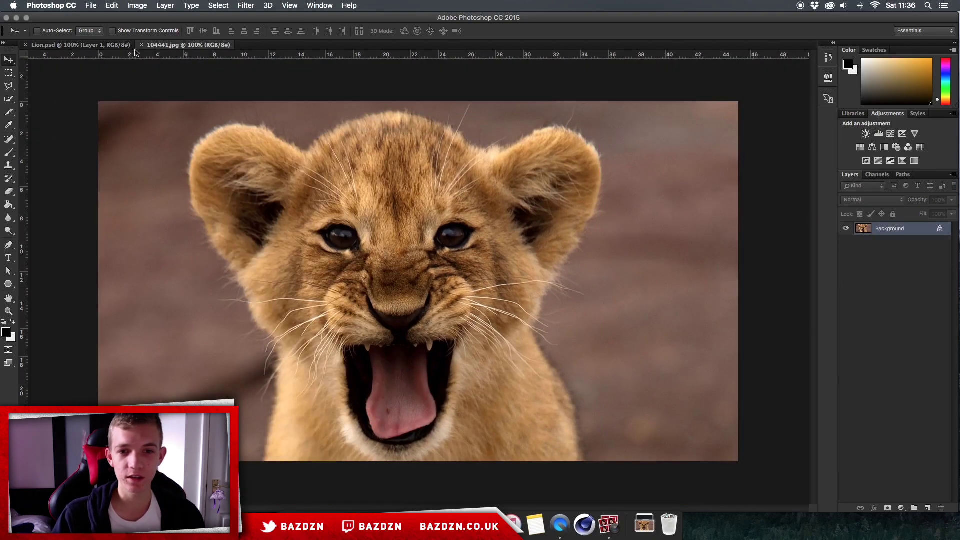
pyautogui.press('super+minus')
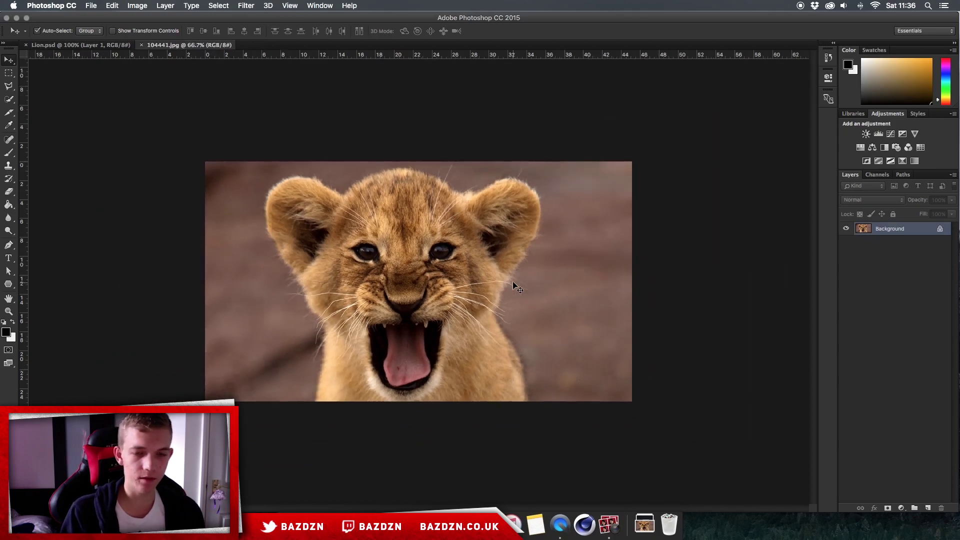
pyautogui.press('super+plus')
pyautogui.doubleClick(927, 233)
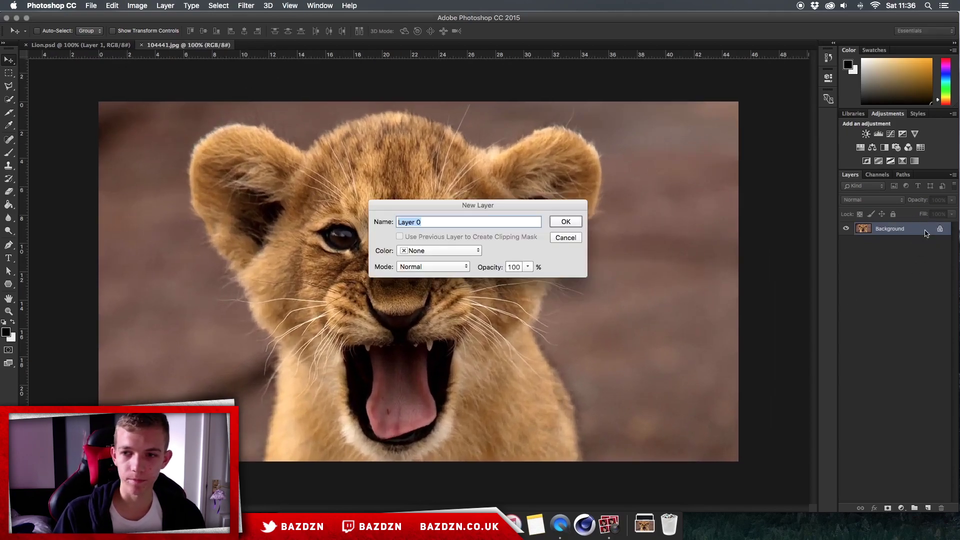
pyautogui.press('Return')
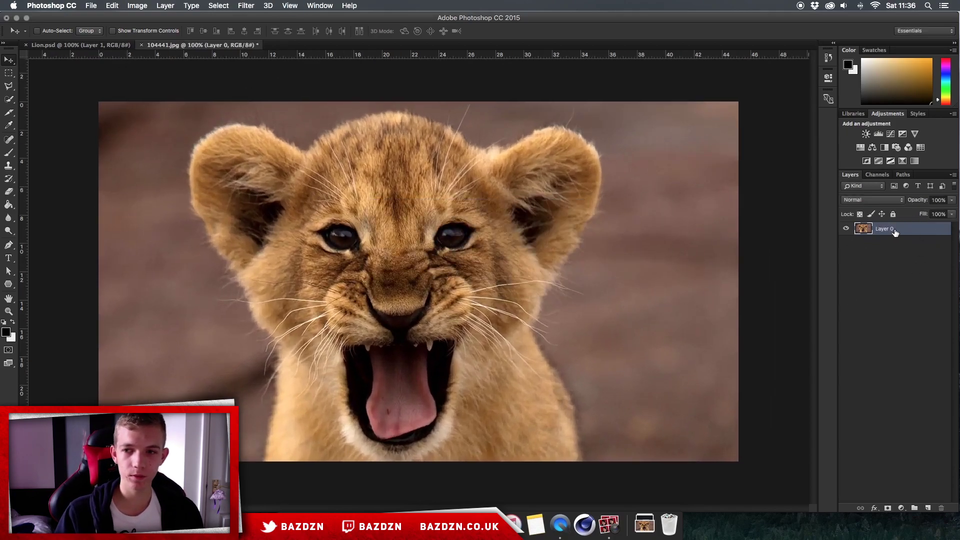
# Duplicate Layer 0 as Layer 0 copy, select the copy, and view the lasso tool variants
pyautogui.press('super+j')
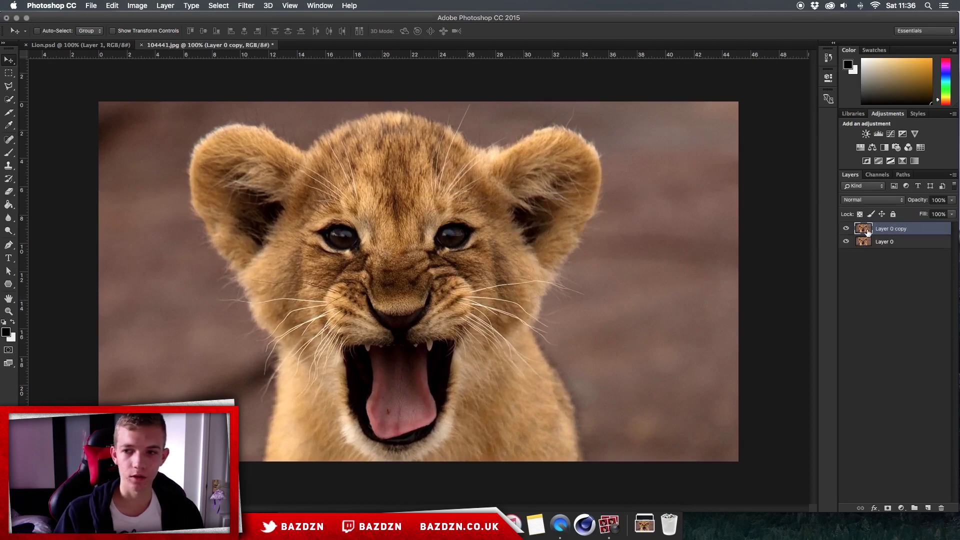
pyautogui.click(900, 243)
pyautogui.click(904, 230)
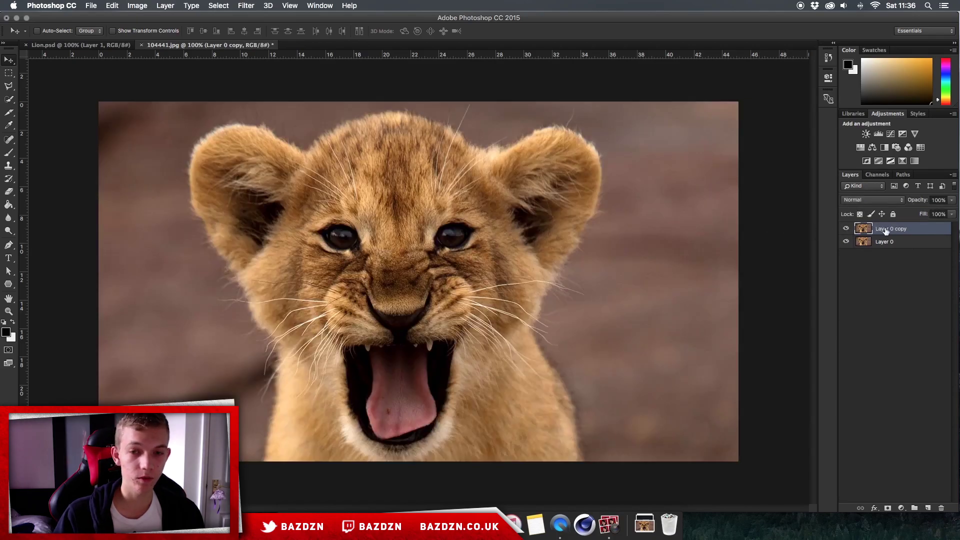
pyautogui.click(891, 243)
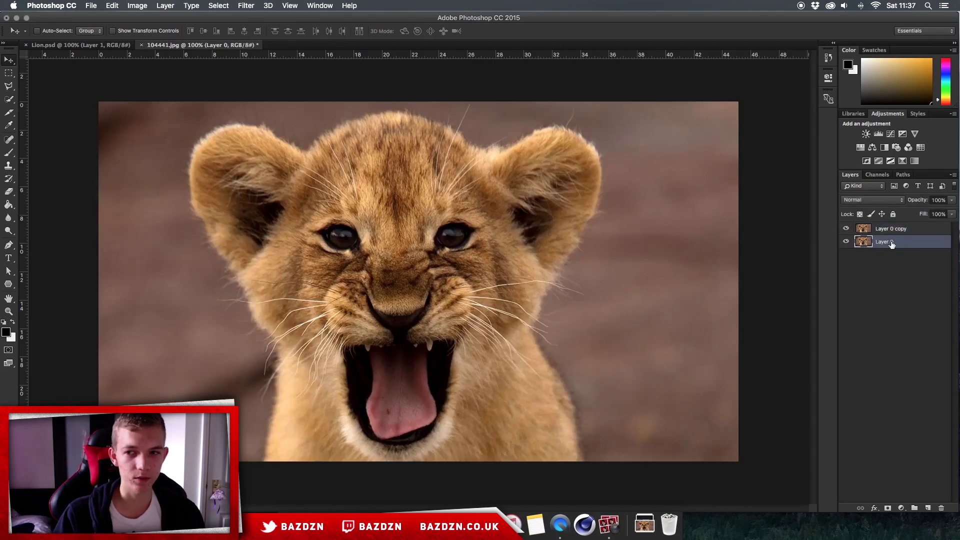
pyautogui.click(900, 230)
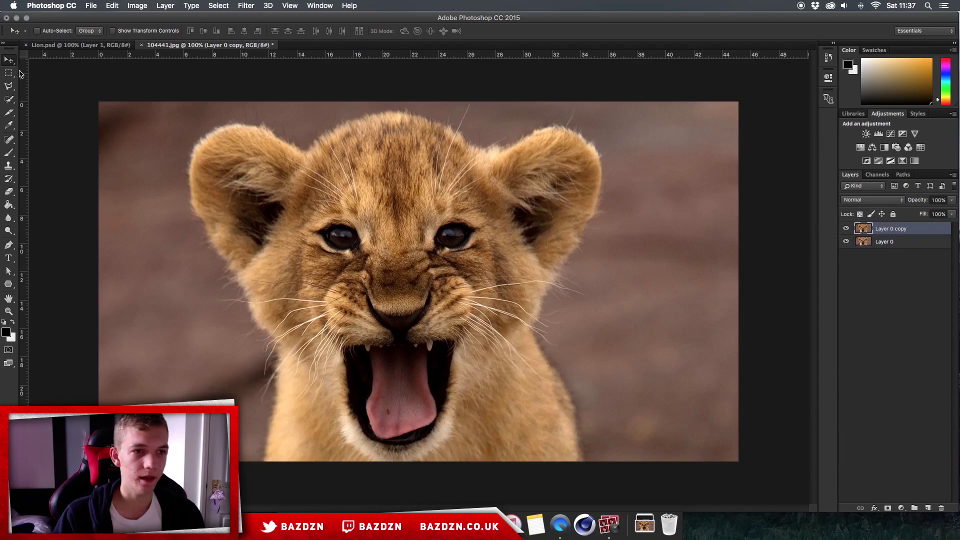
pyautogui.click(9, 86)
pyautogui.click(11, 86)
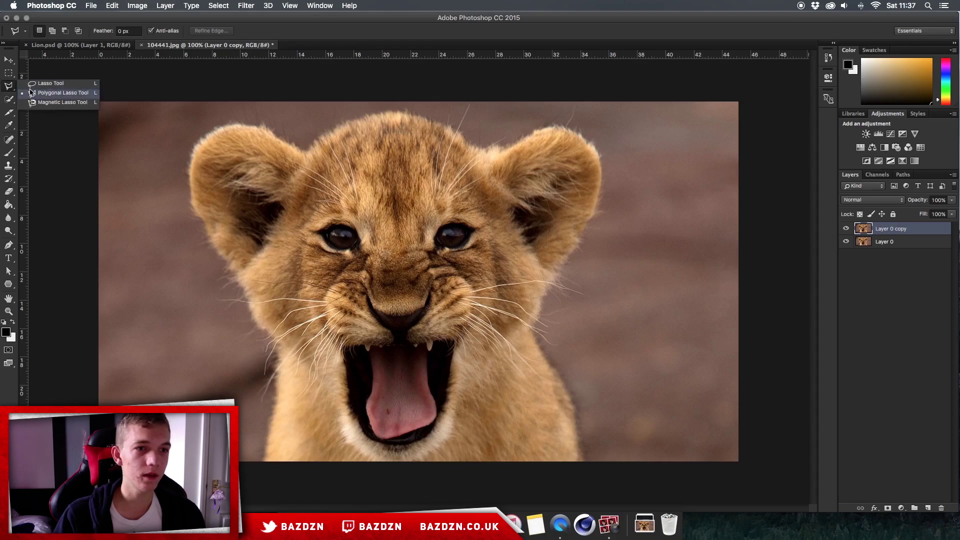
# Choose the Polygonal Lasso Tool and try a triangle outline on the background, then cancel it
pyautogui.click(50, 84)
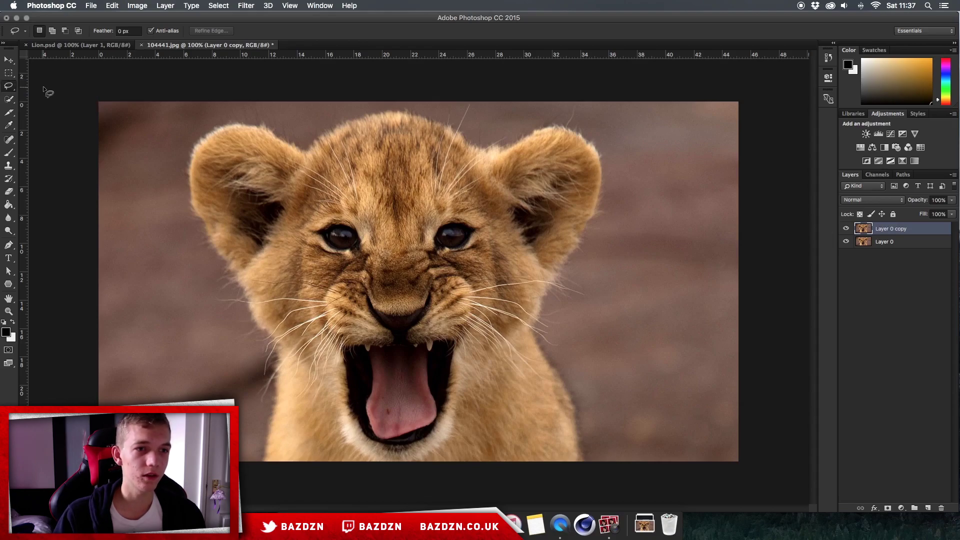
pyautogui.click(10, 93)
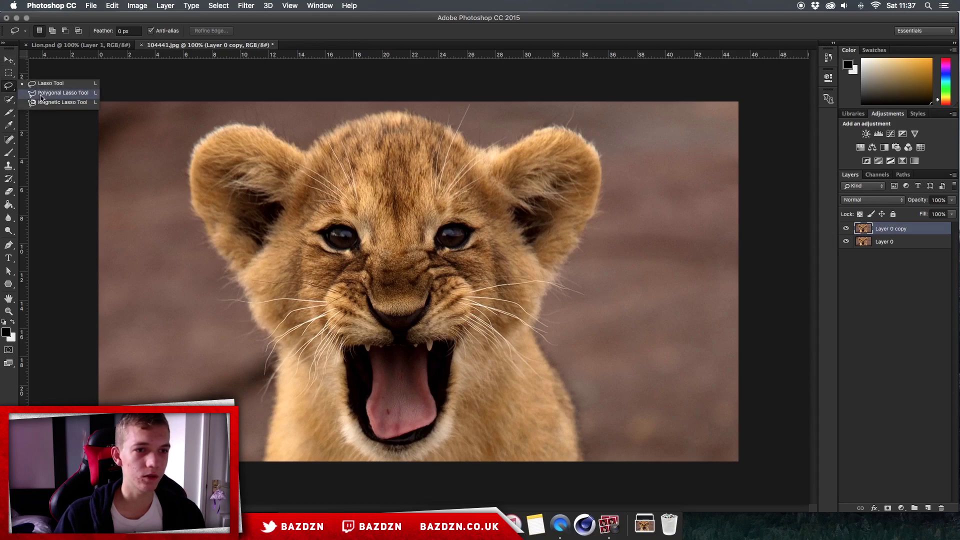
pyautogui.click(72, 95)
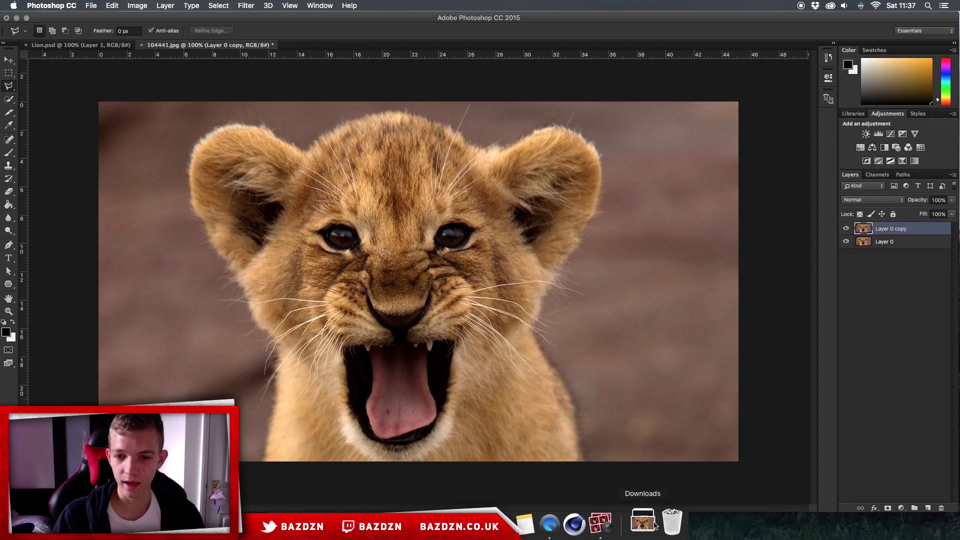
pyautogui.click(472, 295)
pyautogui.click(638, 280)
pyautogui.click(656, 391)
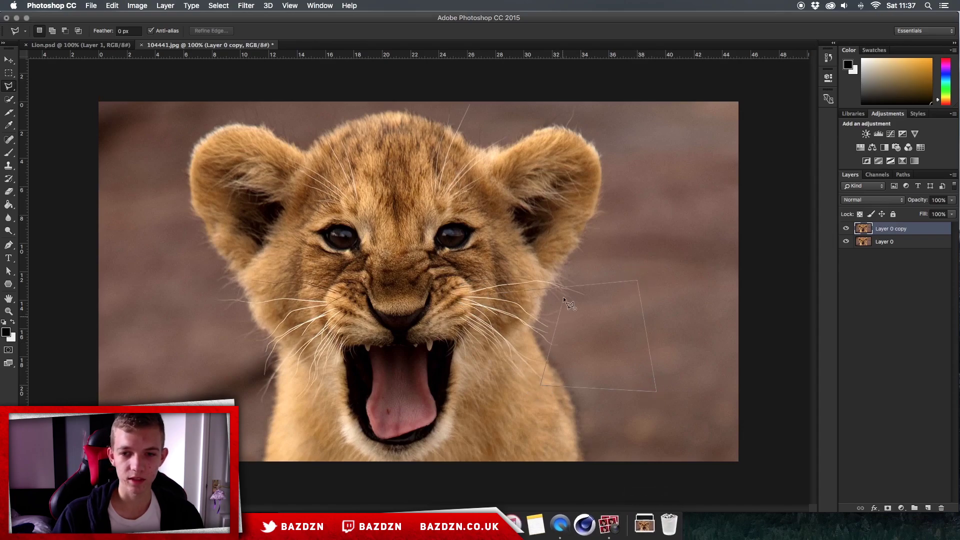
pyautogui.press('Escape')
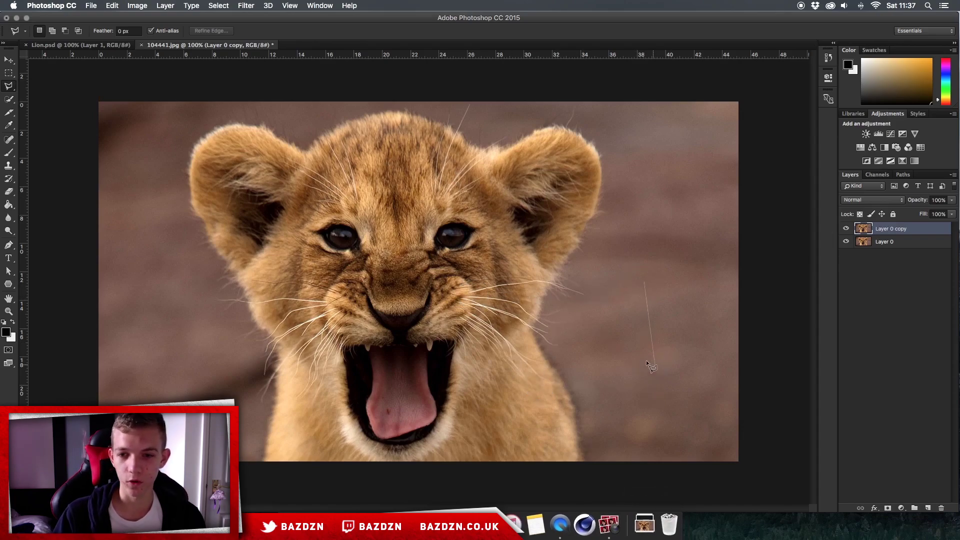
# Make a triangle selection on the background right of the cub, deselect it, and zoom in
pyautogui.click(627, 276)
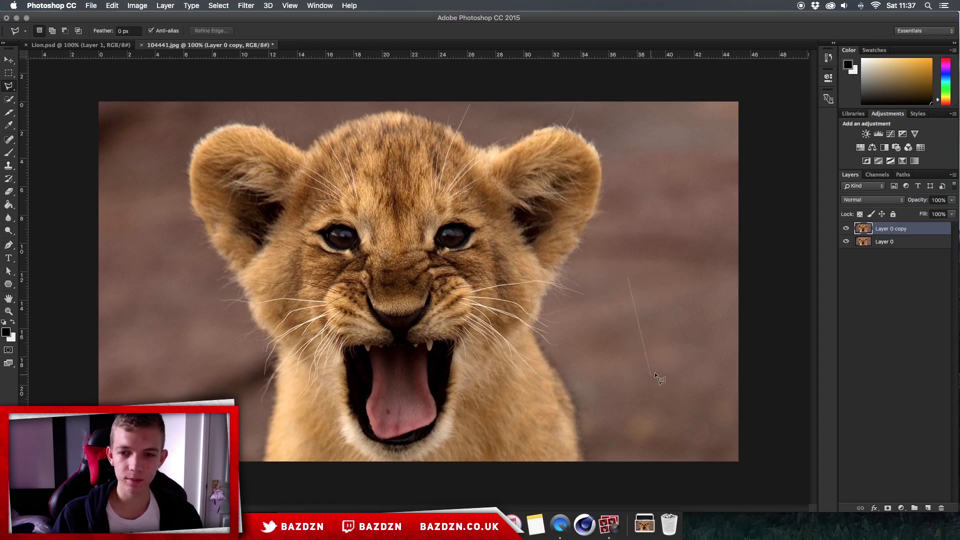
pyautogui.click(650, 374)
pyautogui.click(717, 296)
pyautogui.click(633, 250)
pyautogui.click(625, 276)
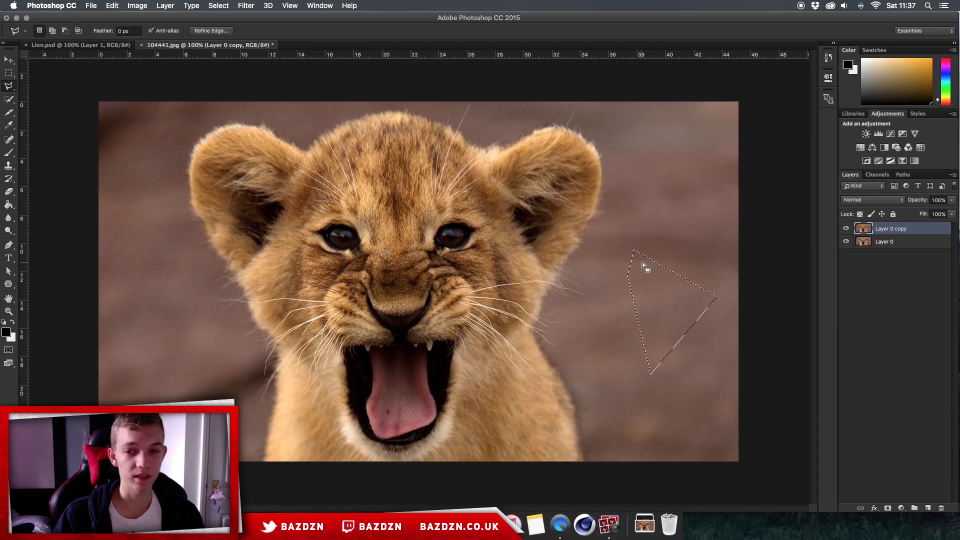
pyautogui.press('super+d')
pyautogui.press('super+d')
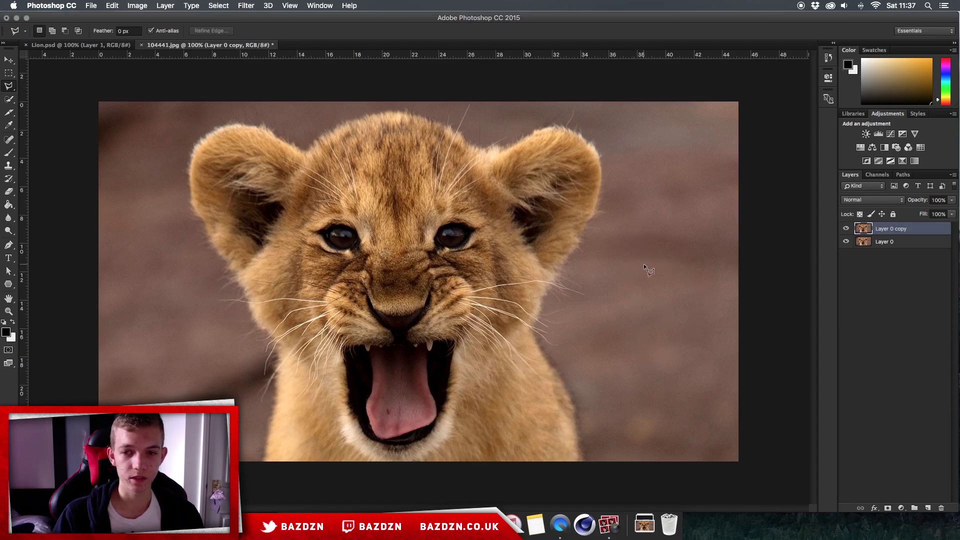
pyautogui.press('super+equal')
pyautogui.hscroll(10, 643, 263)
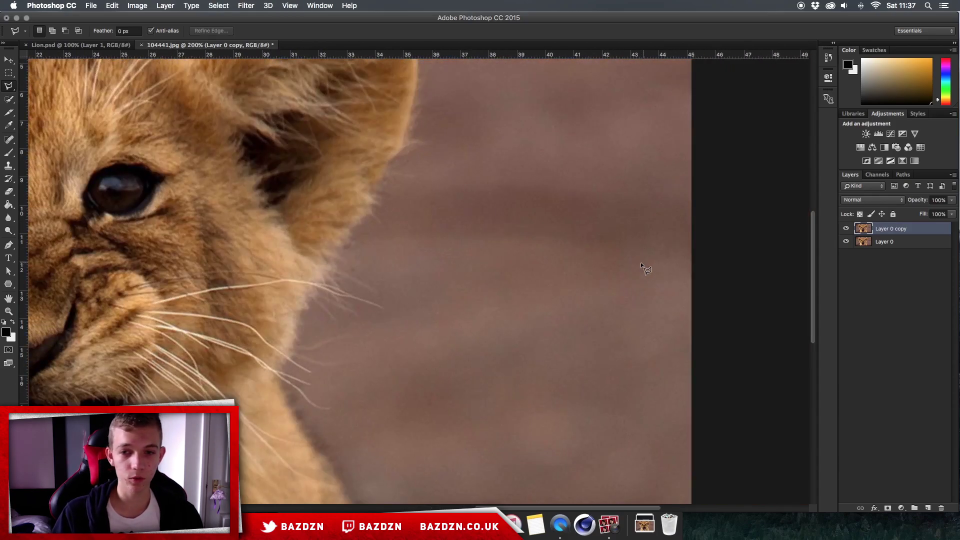
pyautogui.click(571, 236)
pyautogui.click(558, 421)
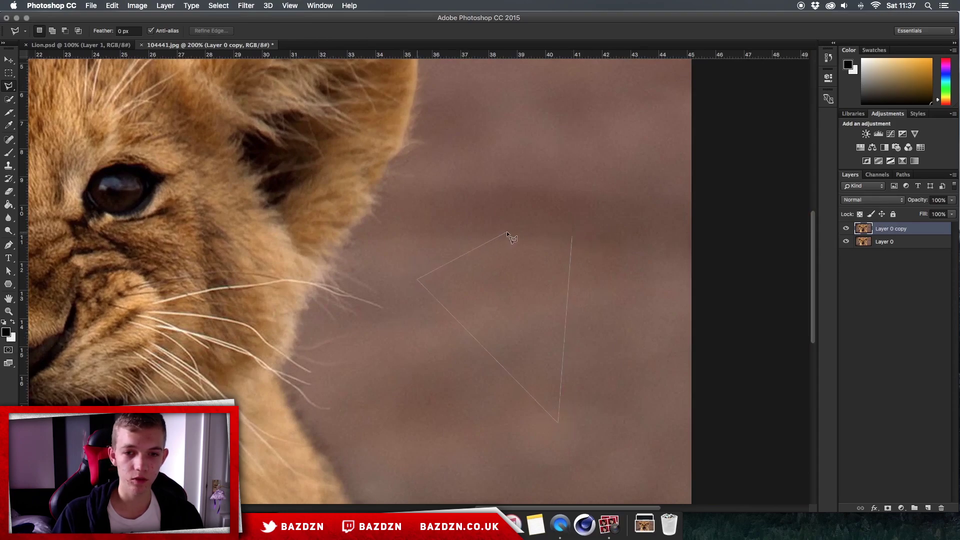
pyautogui.doubleClick(556, 233)
pyautogui.press('super+d')
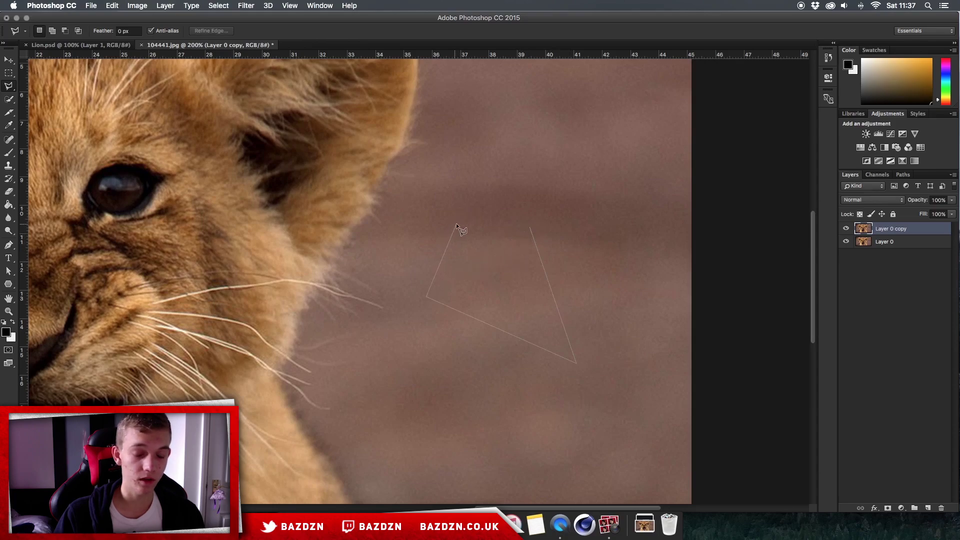
pyautogui.click(529, 228)
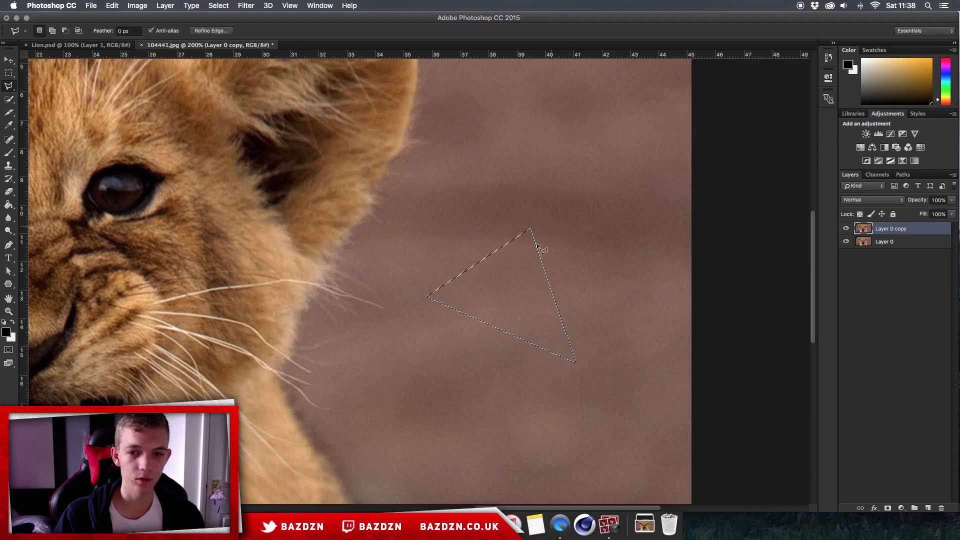
pyautogui.press('super+minus')
pyautogui.press('super+d')
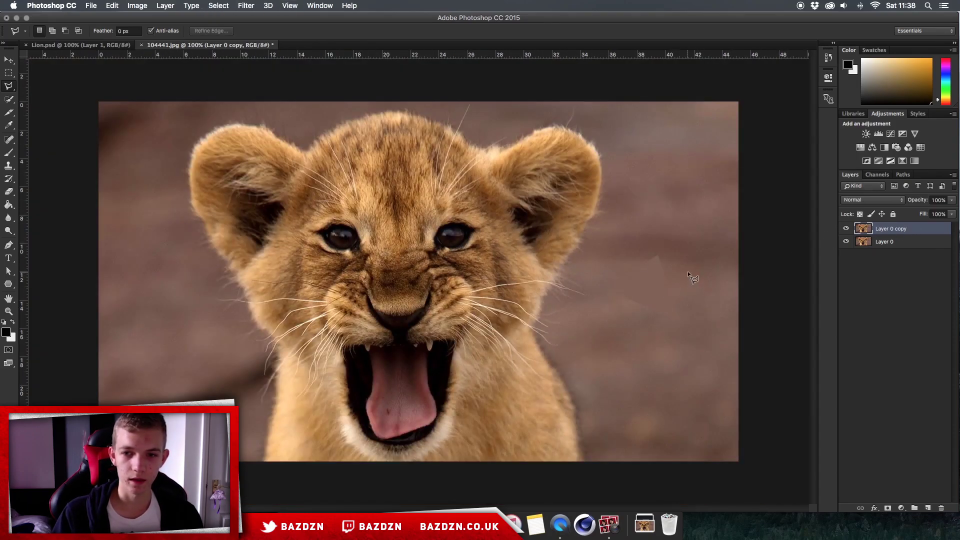
pyautogui.press('super+z')
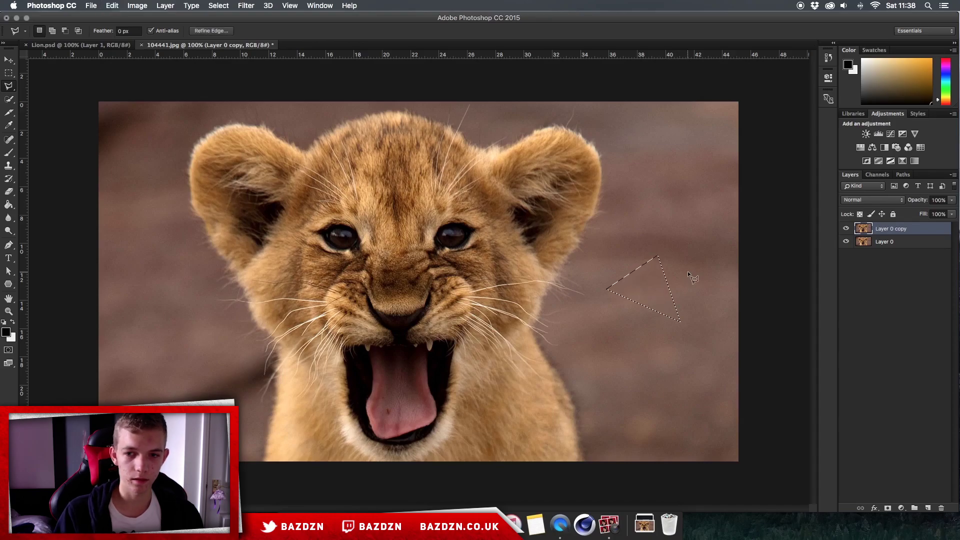
pyautogui.press('super+d')
pyautogui.press('super+plus')
pyautogui.hscroll(5, 688, 270)
pyautogui.click(687, 272)
pyautogui.click(623, 363)
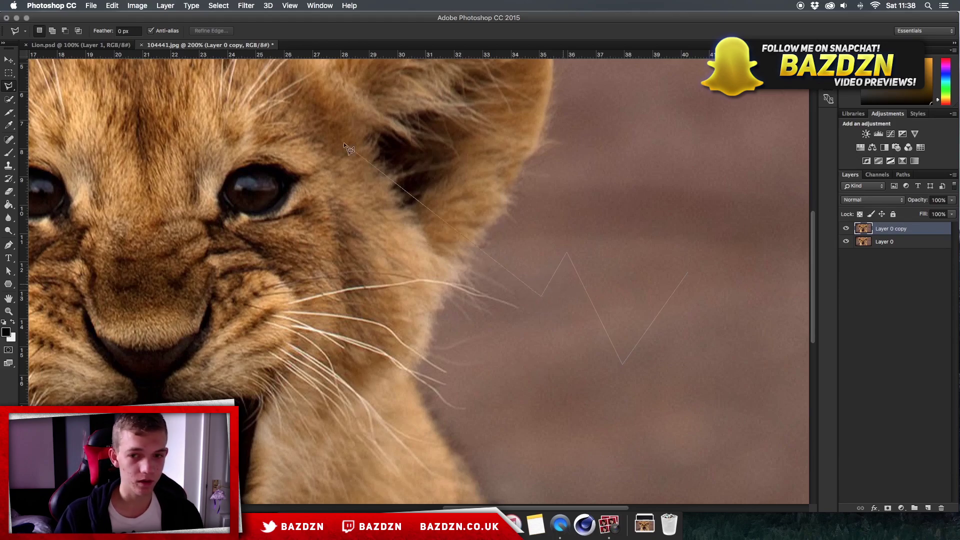
pyautogui.press('BackSpace')
pyautogui.press('BackSpace')
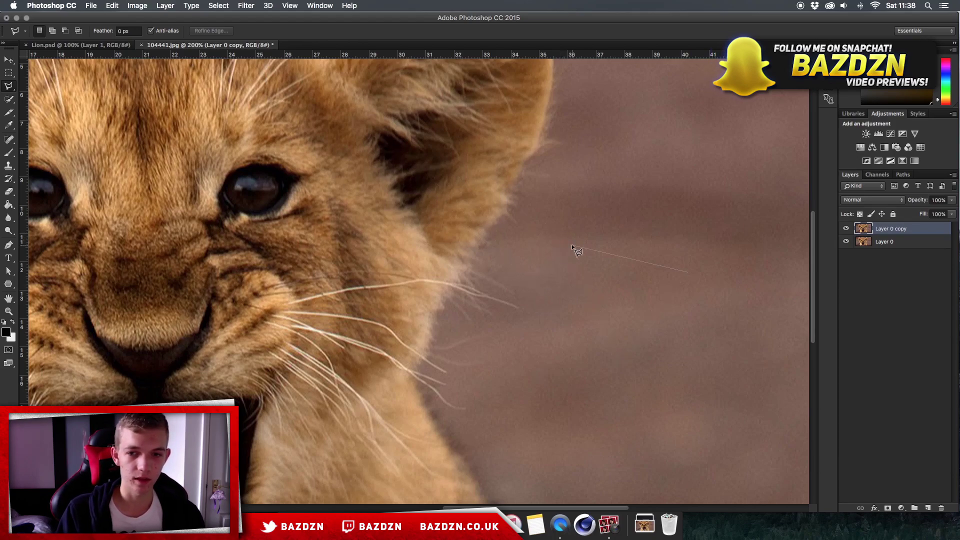
pyautogui.press('BackSpace')
pyautogui.click(562, 295)
pyautogui.click(570, 198)
pyautogui.click(749, 172)
pyautogui.press('BackSpace')
pyautogui.press('BackSpace')
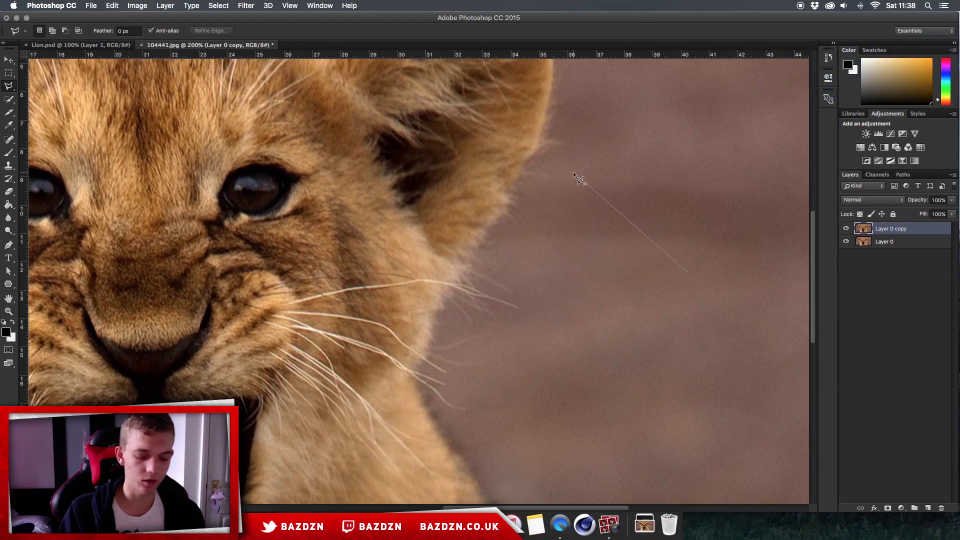
pyautogui.press('super+minus')
pyautogui.press('Escape')
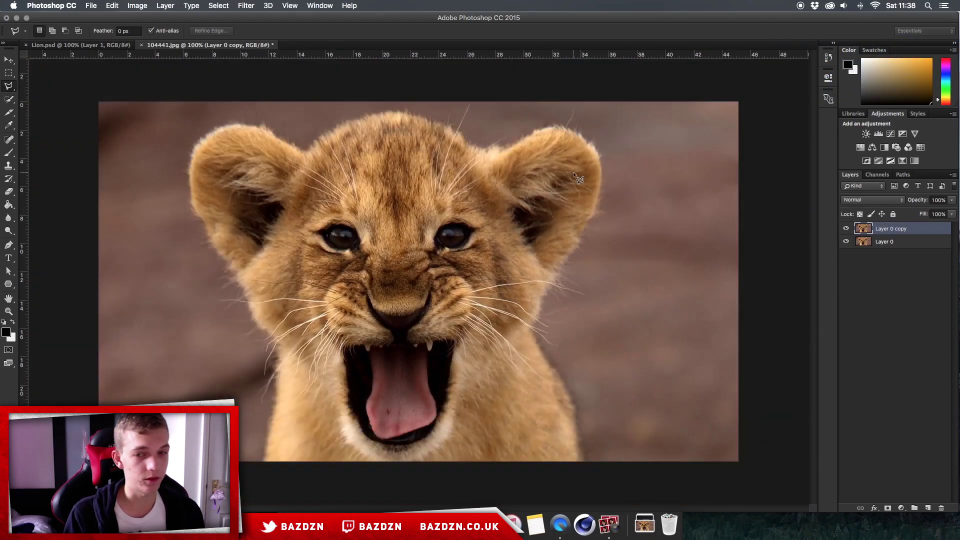
pyautogui.press('super+minus')
pyautogui.press('super+plus')
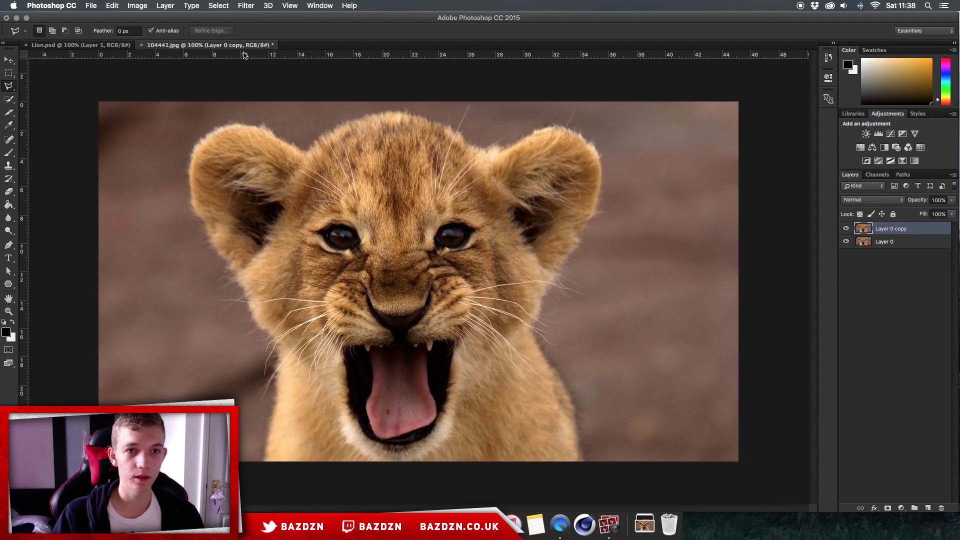
pyautogui.press('super+plus')
# Select a triangle right of the cub, apply Filter > Blur > Average, and deselect
pyautogui.hscroll(-8, 237, 199)
pyautogui.scroll(5, 237, 199)
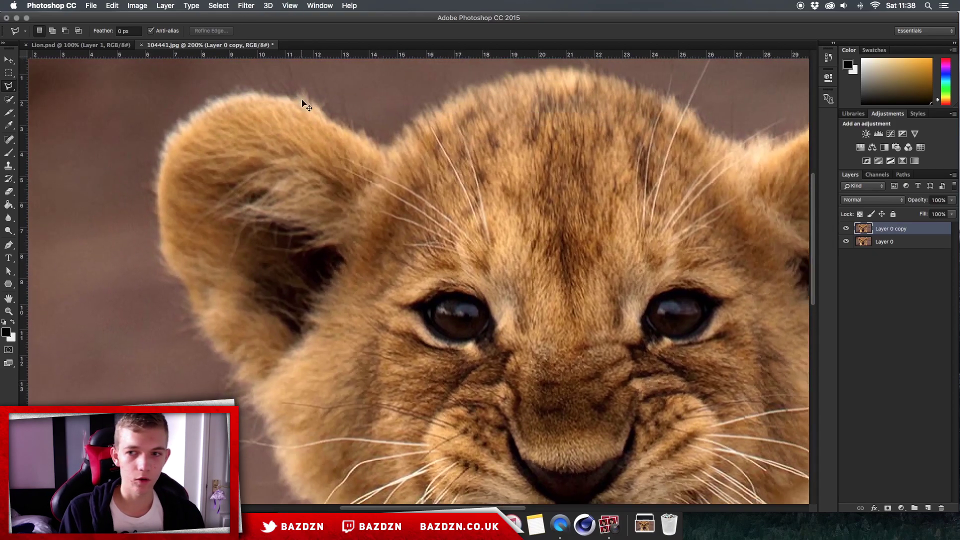
pyautogui.press('super+minus')
pyautogui.click(598, 280)
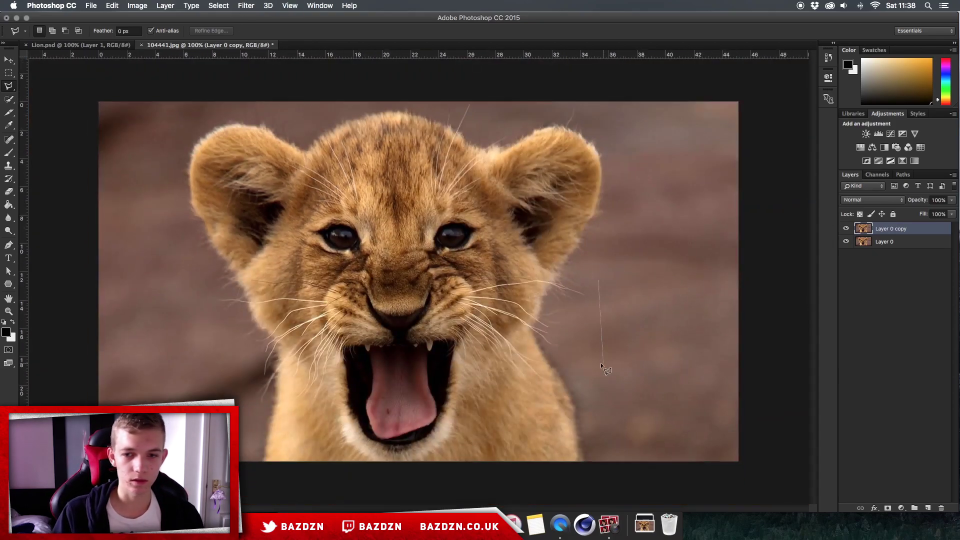
pyautogui.click(602, 362)
pyautogui.click(599, 280)
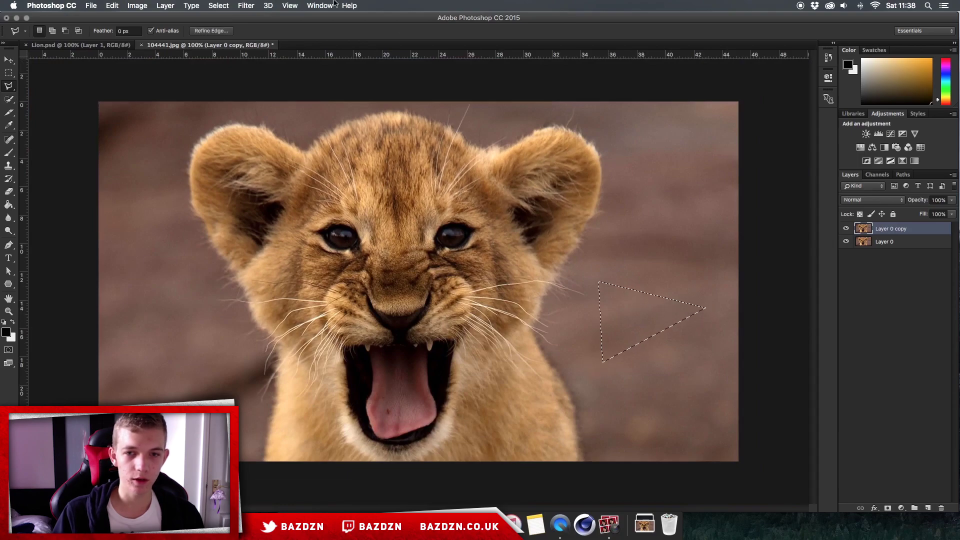
pyautogui.click(246, 6)
pyautogui.moveTo(300, 125)
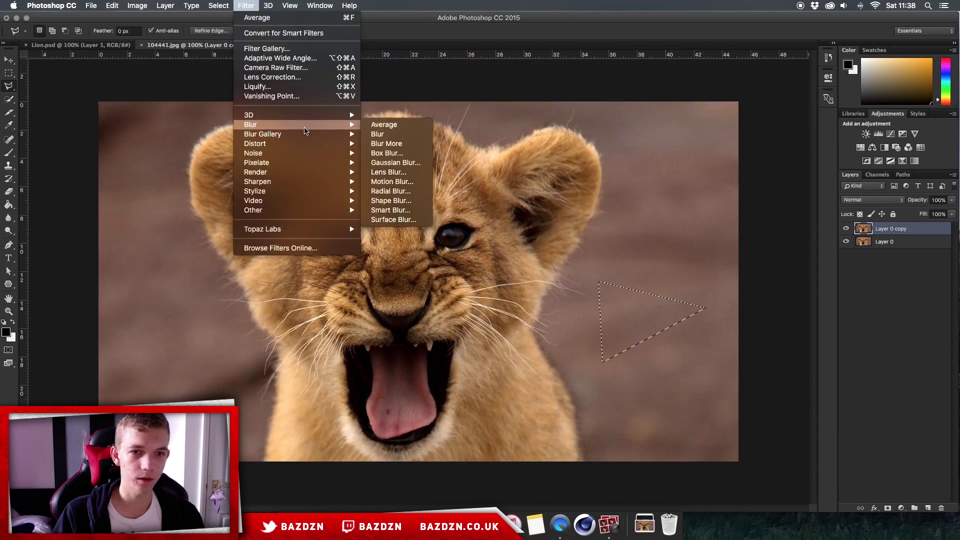
pyautogui.click(399, 127)
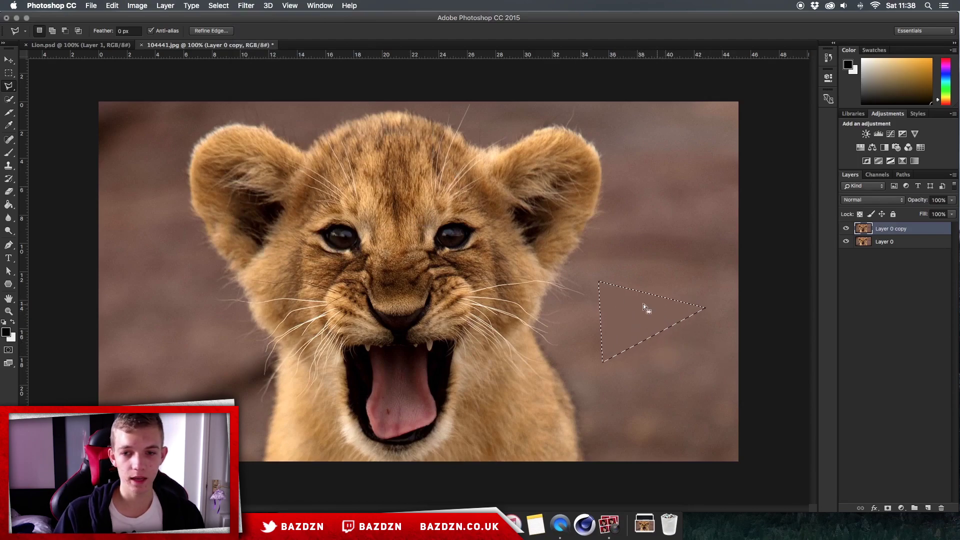
pyautogui.press('super+d')
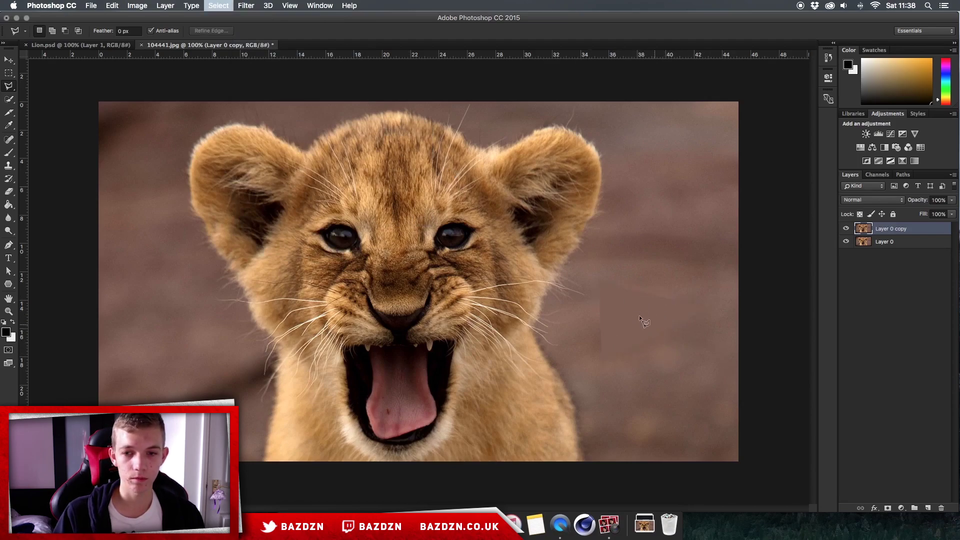
# Average a large triangle over the face to flat brown, inspect it, then undo that fill
pyautogui.click(431, 150)
pyautogui.click(306, 242)
pyautogui.click(459, 370)
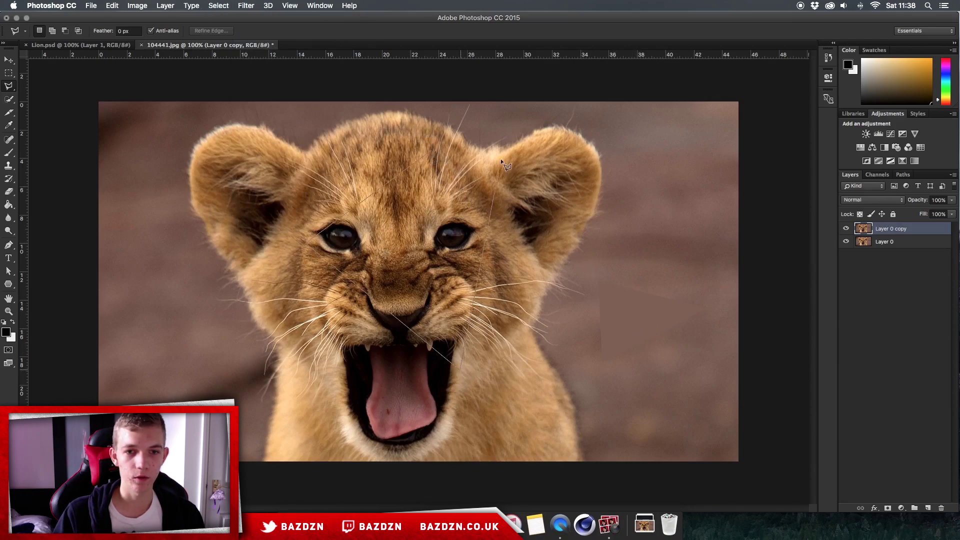
pyautogui.click(433, 148)
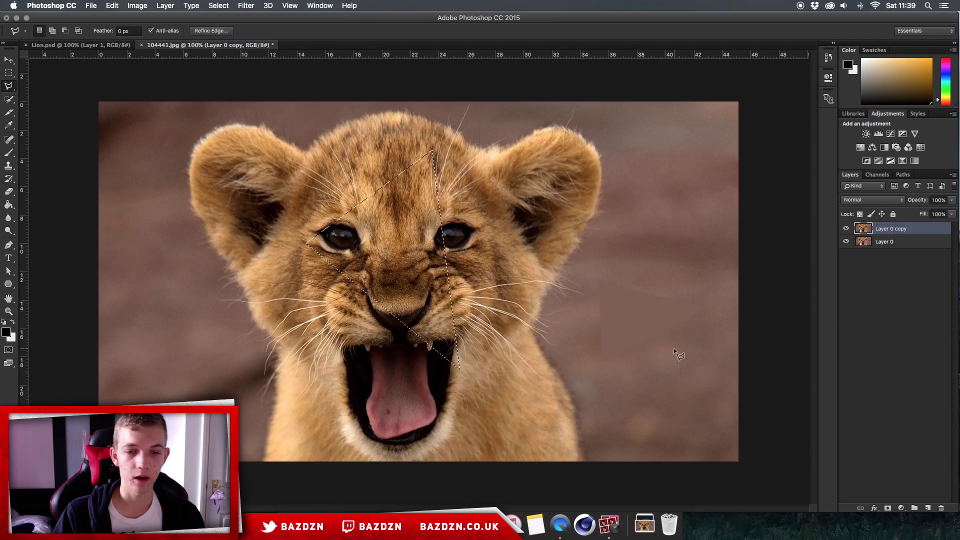
pyautogui.click(246, 5)
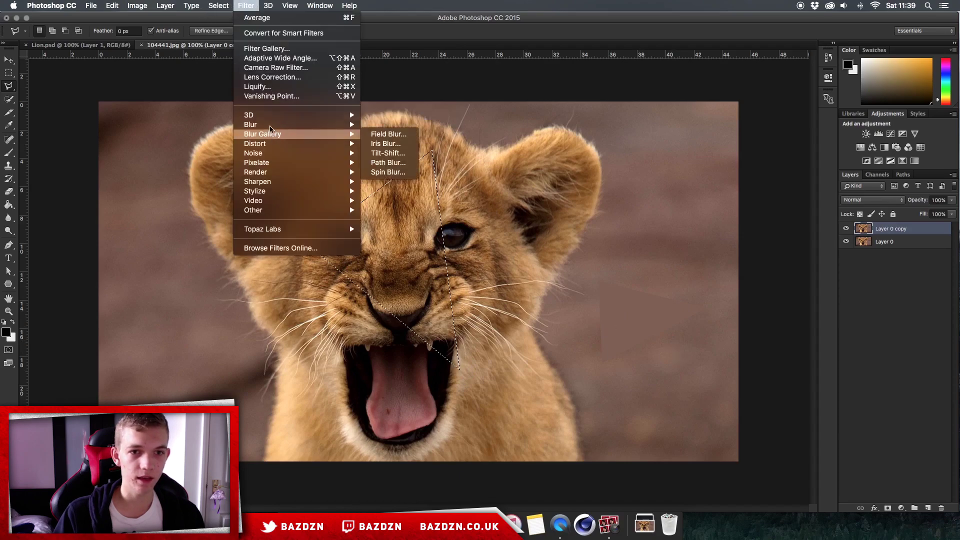
pyautogui.moveTo(277, 124)
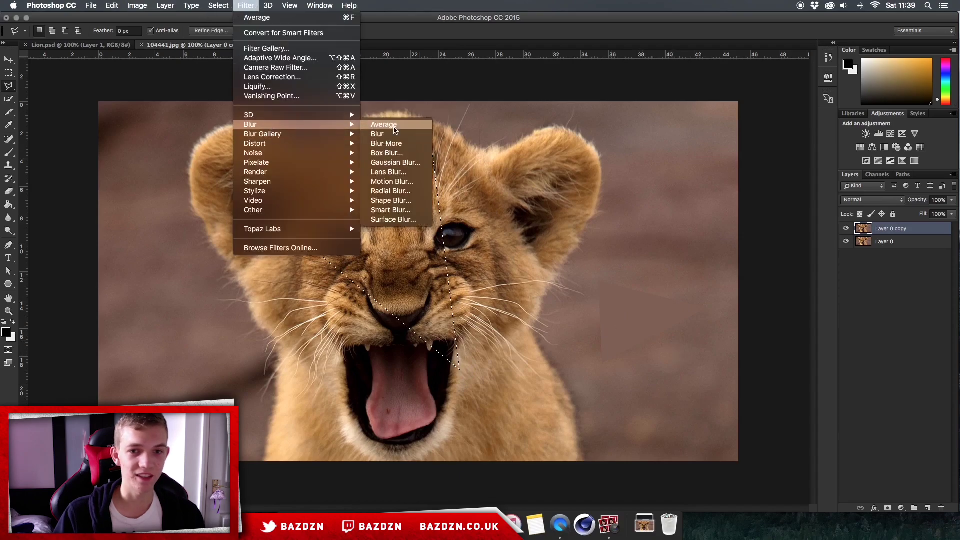
pyautogui.click(395, 128)
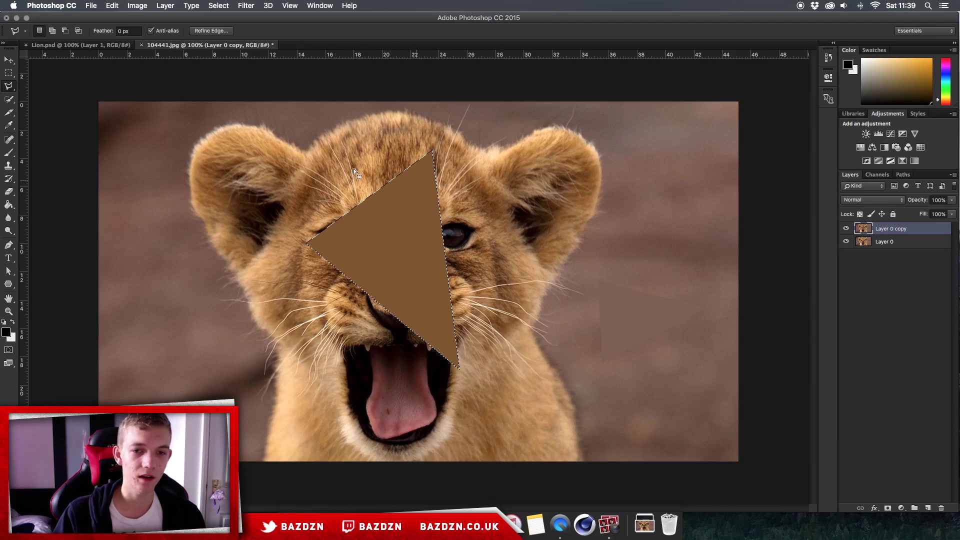
pyautogui.press('super+equal')
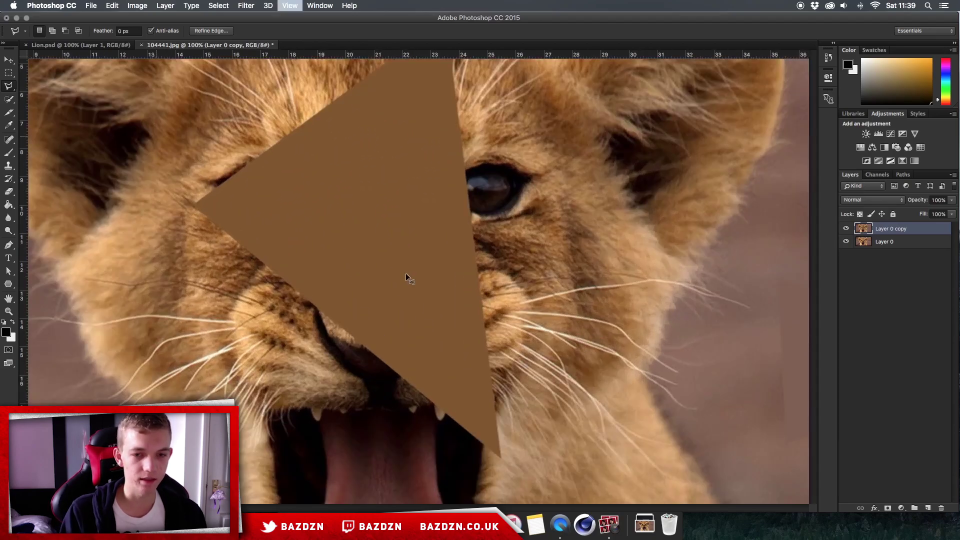
pyautogui.press('super+minus')
pyautogui.press('super+alt+z')
pyautogui.press('super+alt+z')
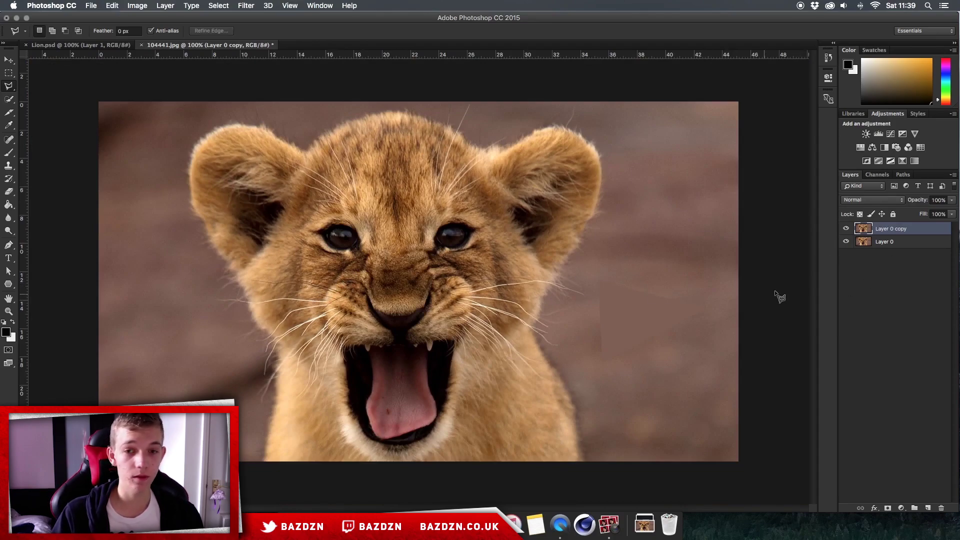
# Undo the background triangle's Average fill and deselect it
pyautogui.press('super+alt+z')
pyautogui.press('super+alt+z')
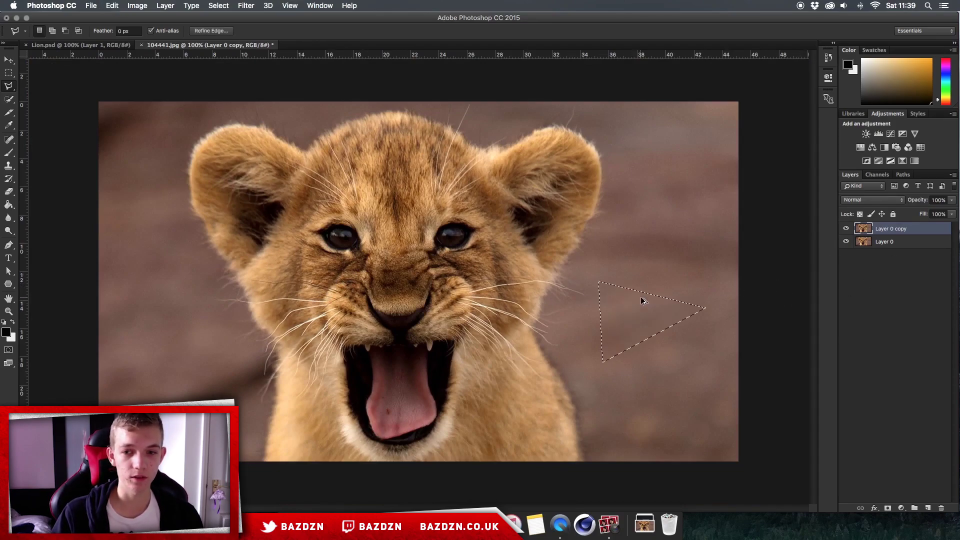
pyautogui.press('super+d')
pyautogui.press('super+minus')
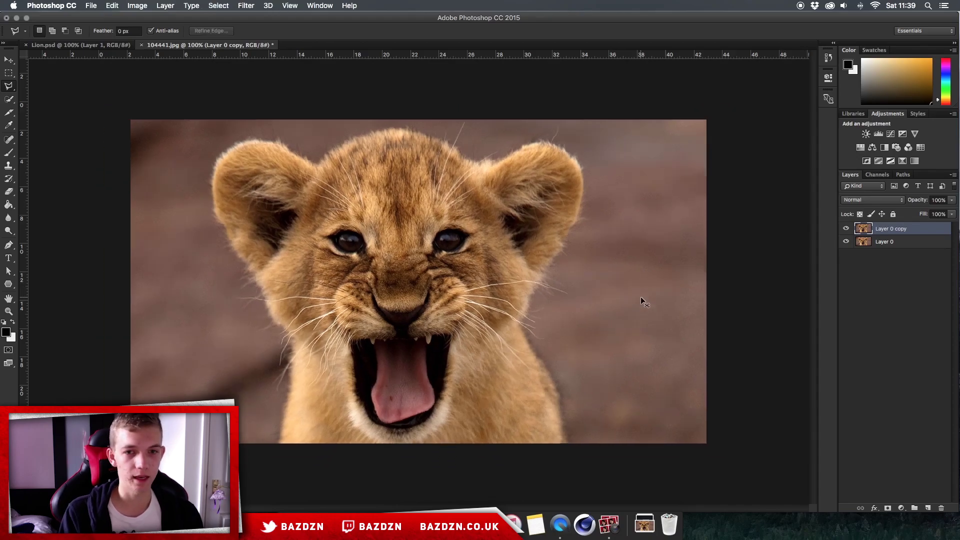
pyautogui.press('super+plus')
pyautogui.press('super+plus')
# Zoom to 200% on the cub's lower right and start a Polygonal Lasso outline at its edge
pyautogui.scroll(-5, 640, 296)
pyautogui.hscroll(5, 640, 296)
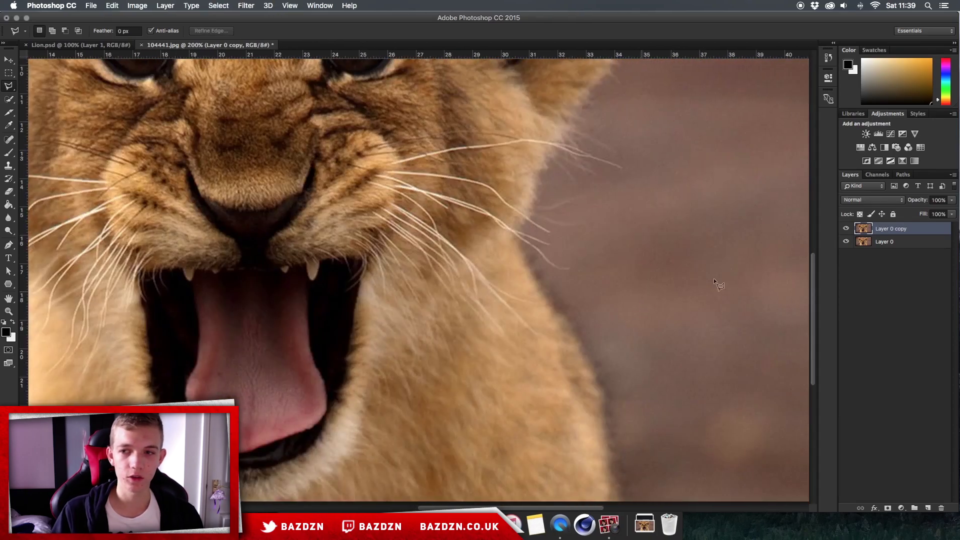
pyautogui.press('super+minus')
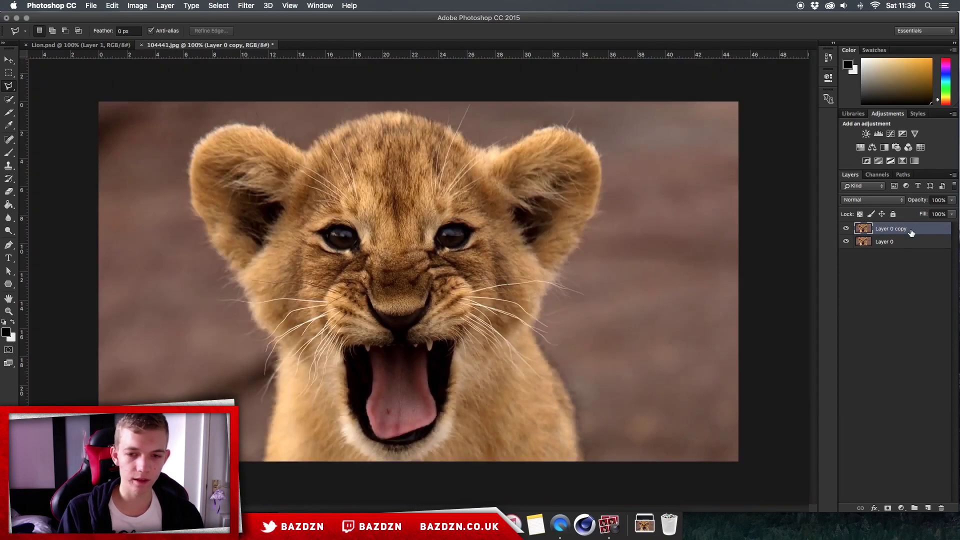
pyautogui.press('super+plus')
pyautogui.scroll(-5, 650, 245)
pyautogui.hscroll(4, 650, 246)
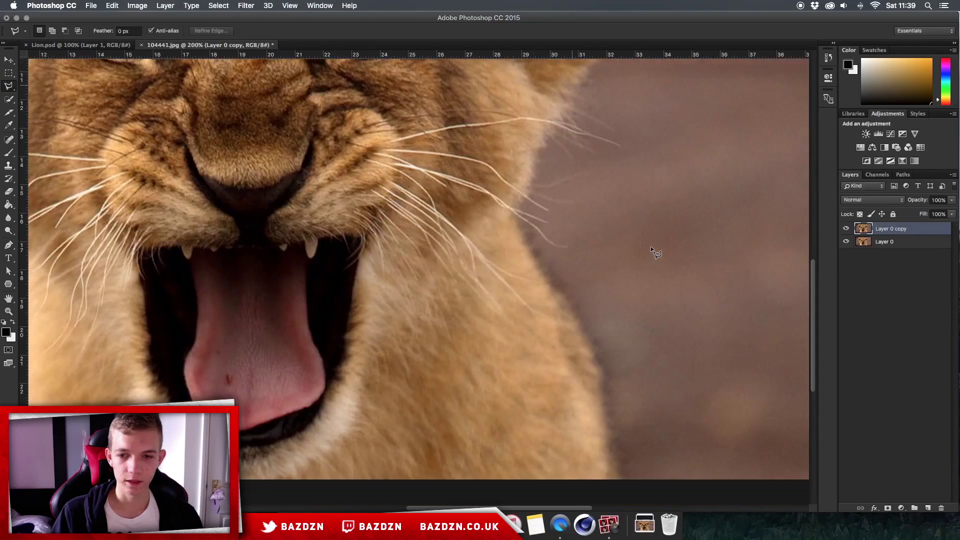
pyautogui.click(611, 486)
# Trace the outline up the cub's right edge and cheek and around the right ear
pyautogui.click(602, 401)
pyautogui.click(591, 354)
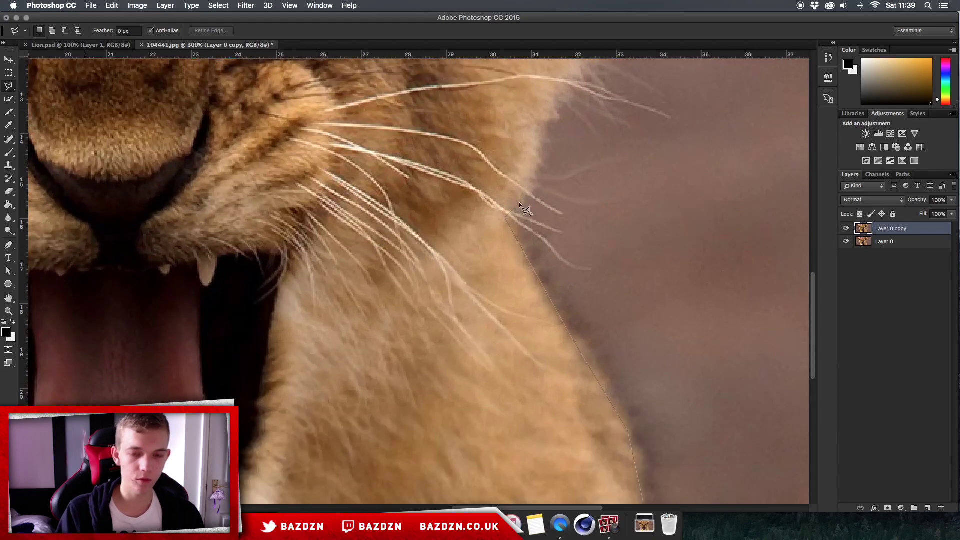
pyautogui.click(536, 166)
pyautogui.click(565, 99)
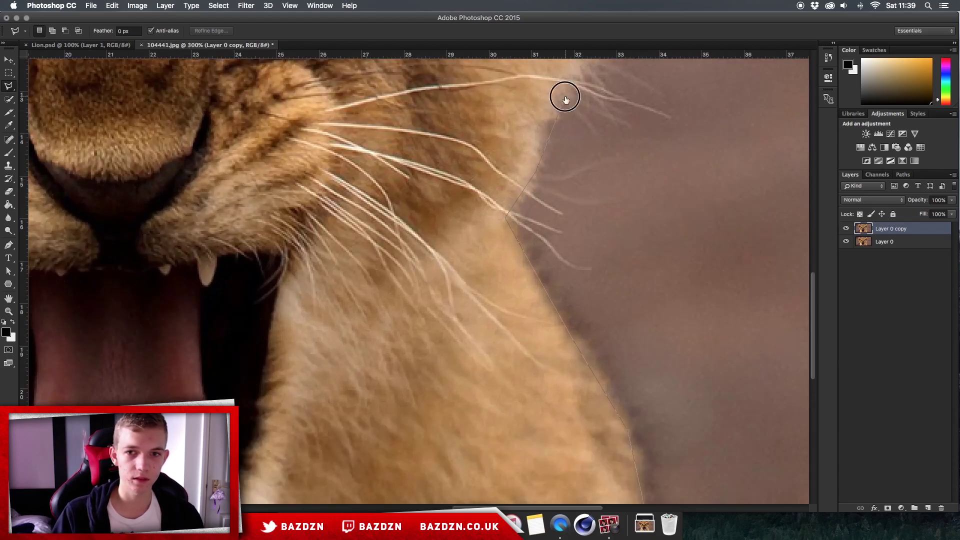
pyautogui.scroll(5, 565, 99)
pyautogui.hscroll(2, 565, 99)
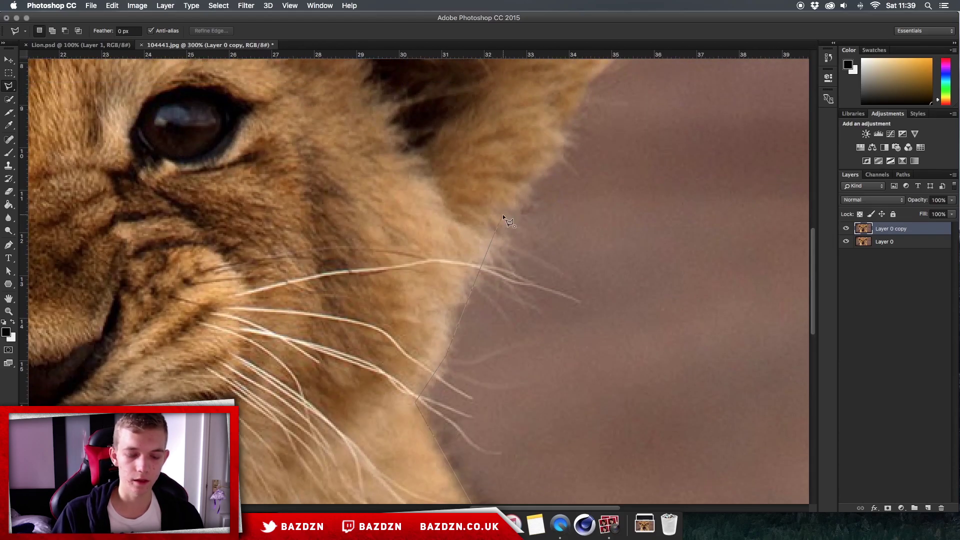
pyautogui.click(503, 214)
pyautogui.scroll(-1, 502, 214)
pyautogui.click(550, 170)
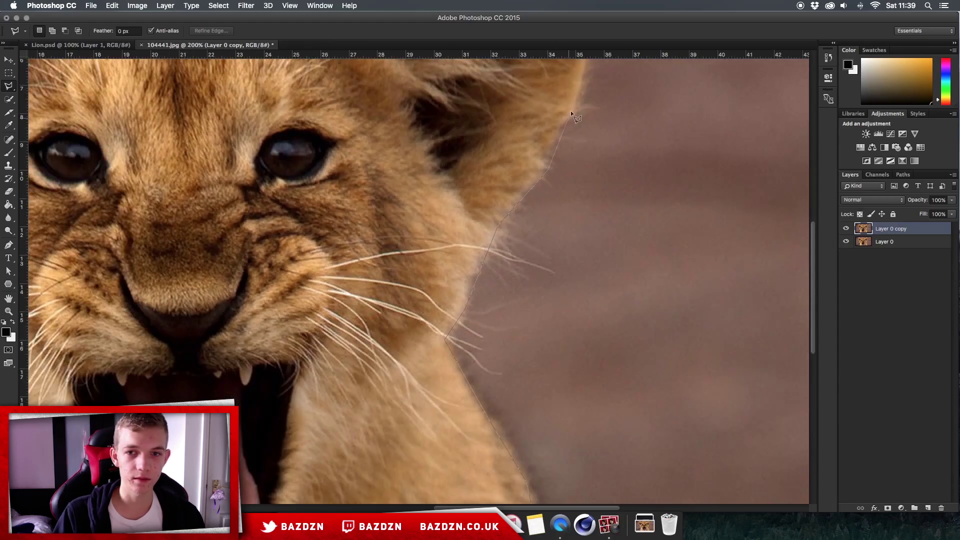
pyautogui.scroll(4, 572, 103)
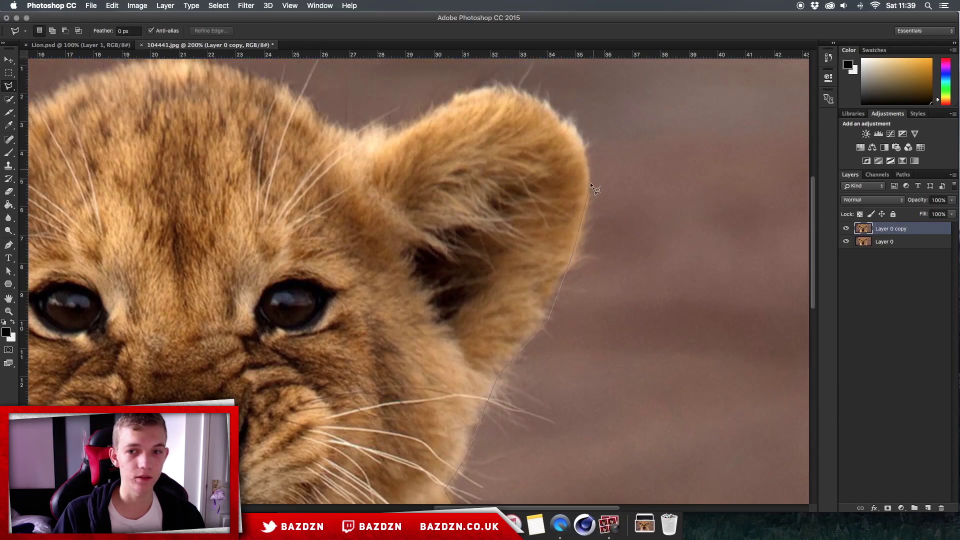
pyautogui.click(590, 184)
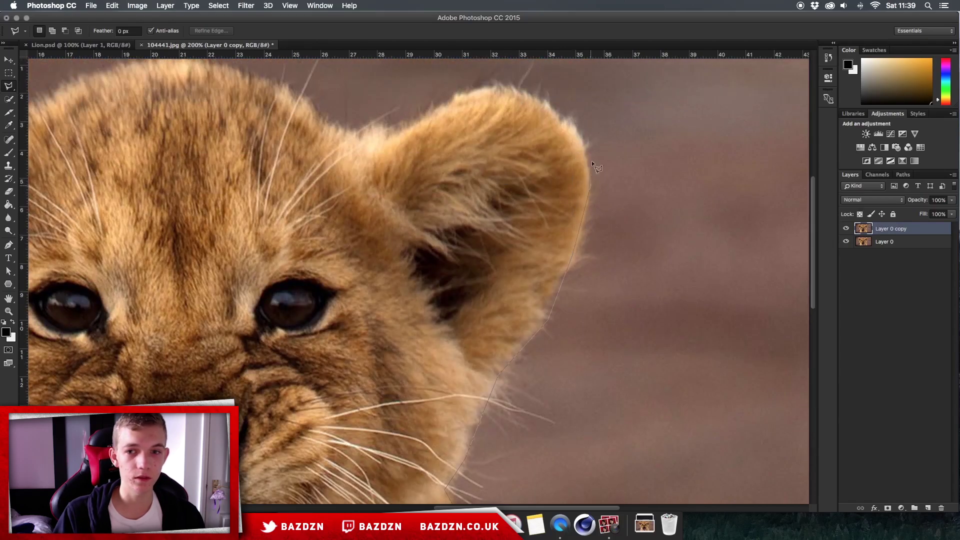
pyautogui.click(579, 131)
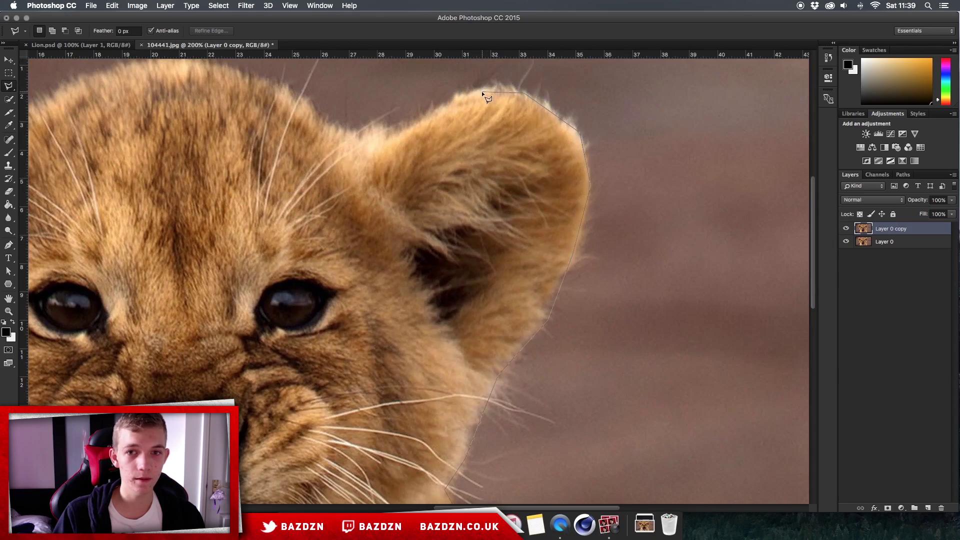
pyautogui.click(386, 140)
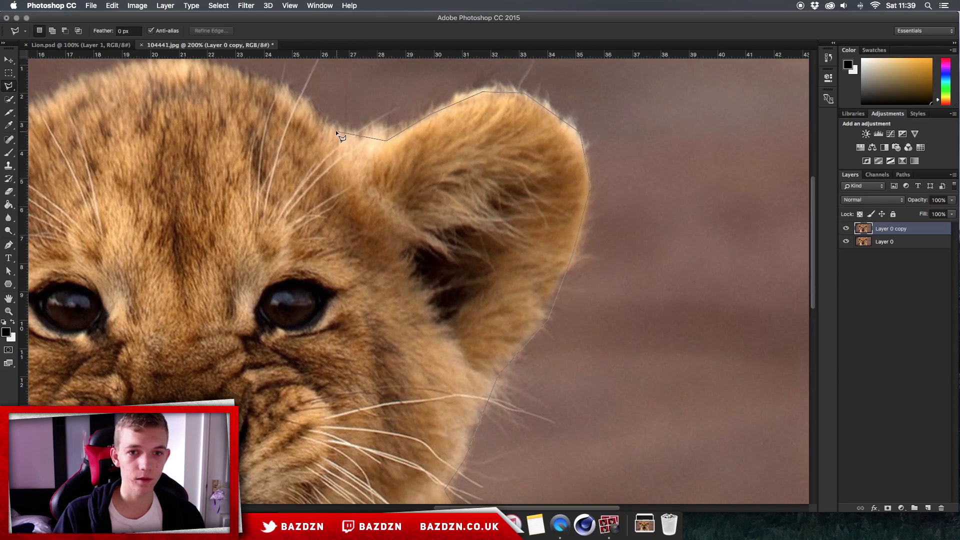
# Continue the outline over the top of the head and around the left ear
pyautogui.scroll(5, 293, 98)
pyautogui.hscroll(-5, 293, 98)
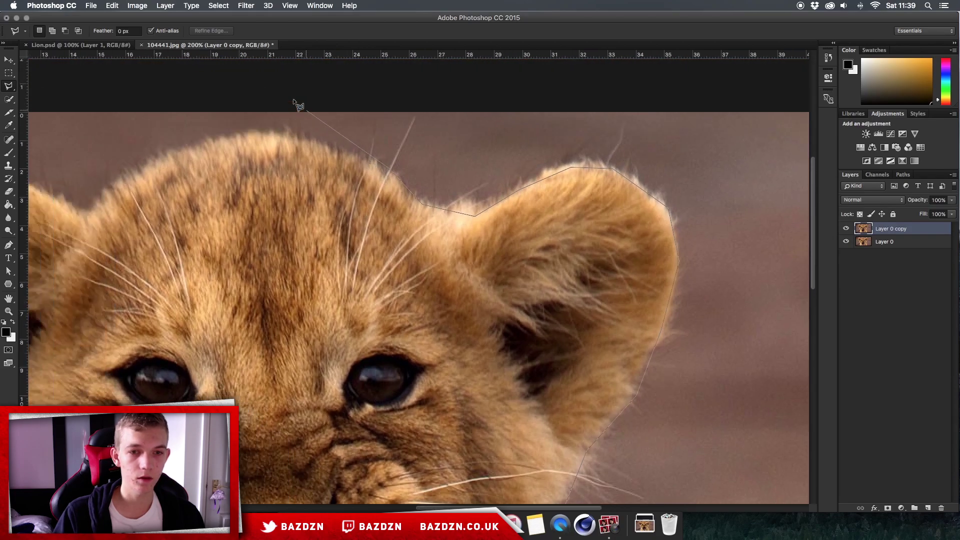
pyautogui.click(264, 134)
pyautogui.click(195, 145)
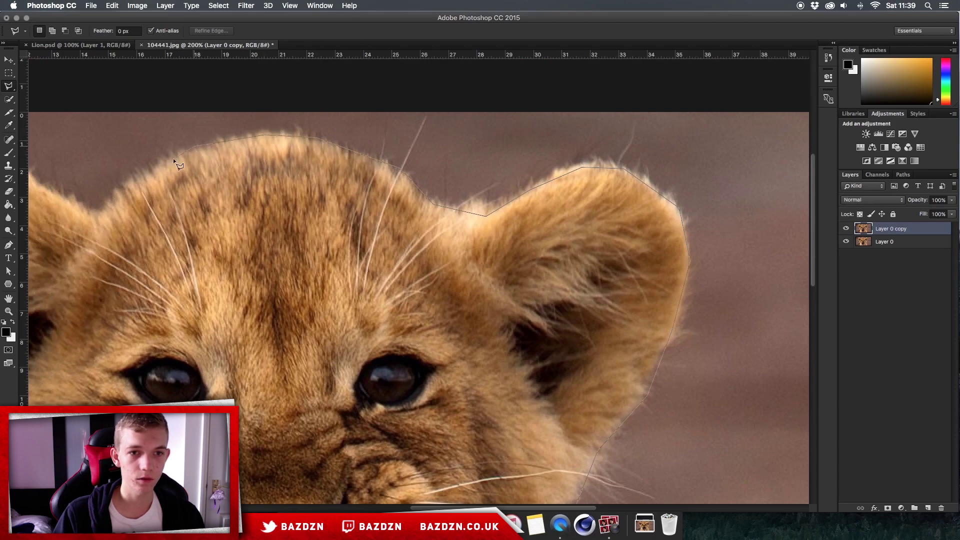
pyautogui.click(103, 211)
pyautogui.hscroll(-8, 120, 203)
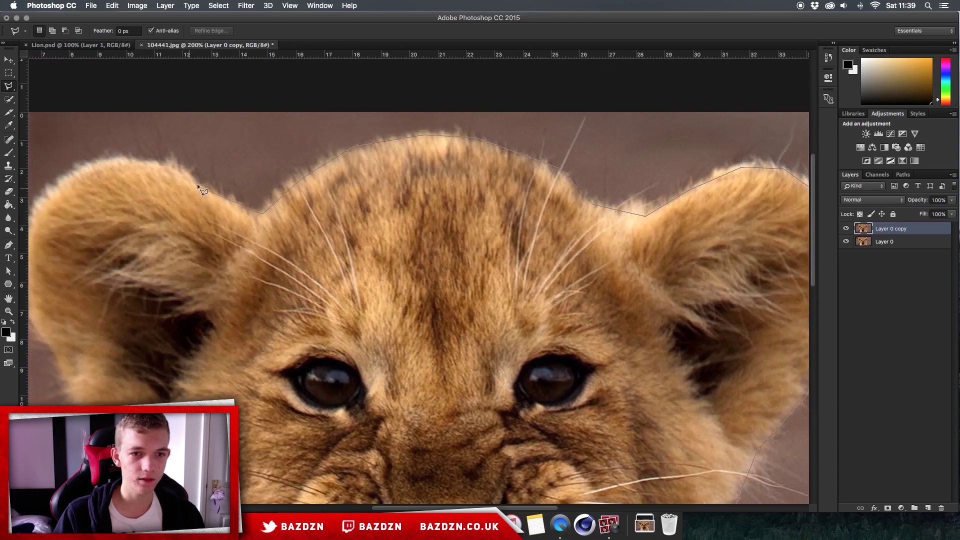
pyautogui.click(186, 174)
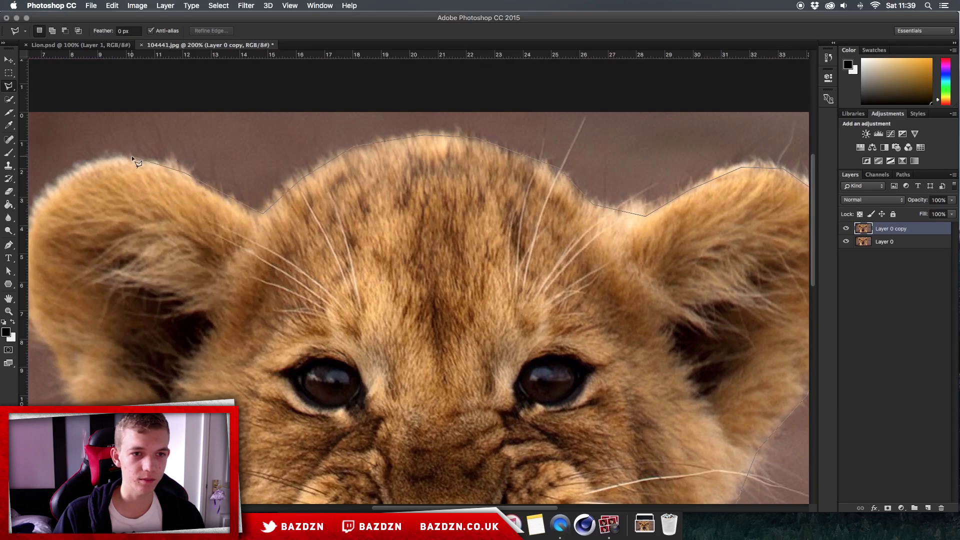
pyautogui.click(101, 164)
pyautogui.click(58, 184)
pyautogui.hscroll(-8, 69, 181)
pyautogui.scroll(-2, 69, 181)
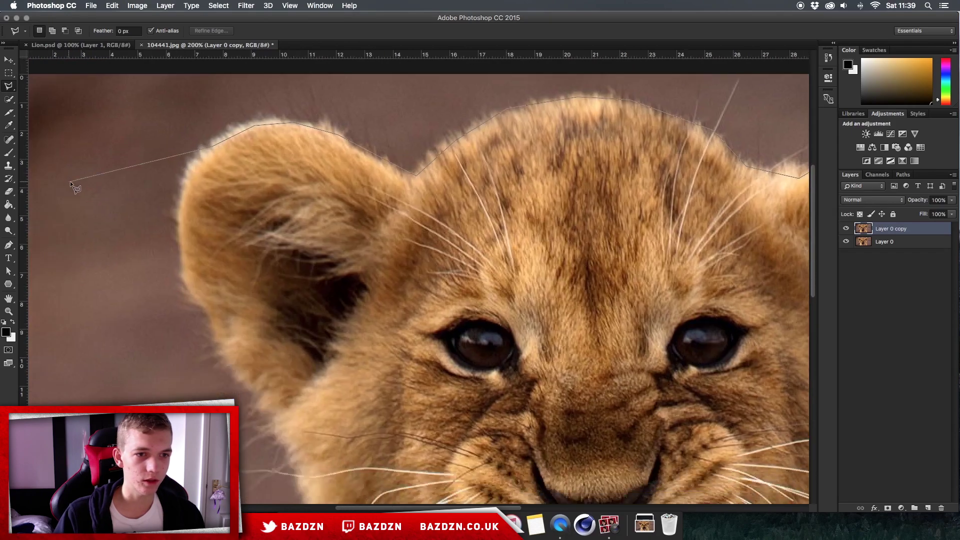
pyautogui.click(185, 181)
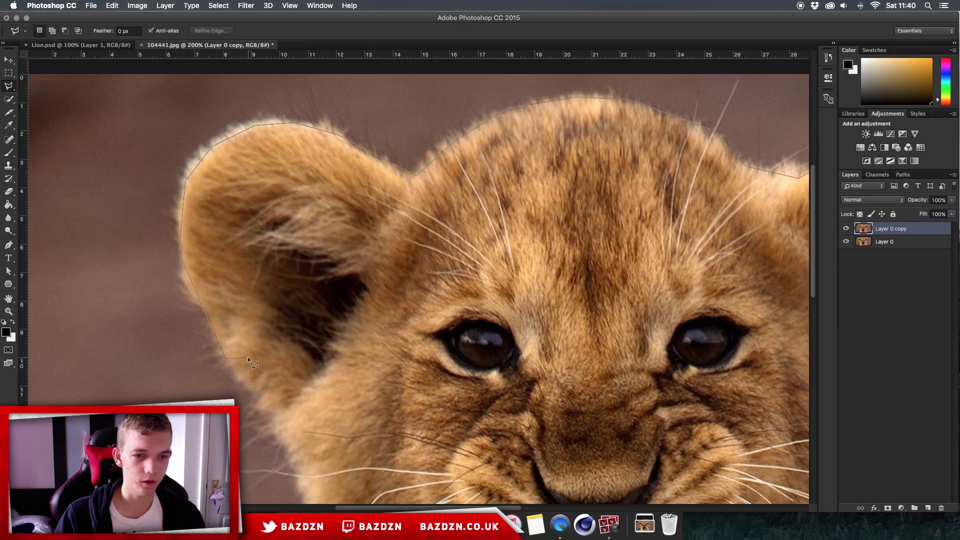
# Trace down the neck to the image bottom, close the selection, and copy it to a new layer
pyautogui.press('super+minus')
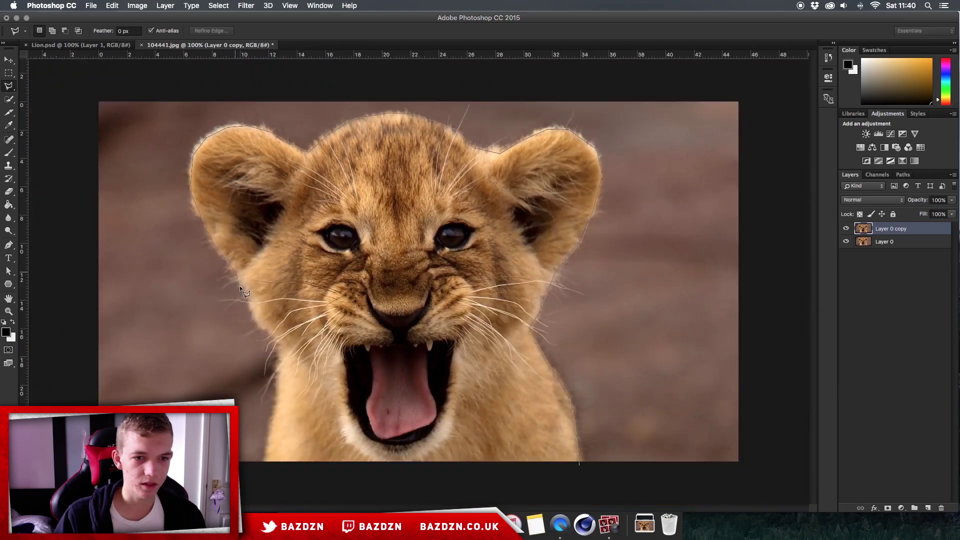
pyautogui.click(273, 358)
pyautogui.click(273, 386)
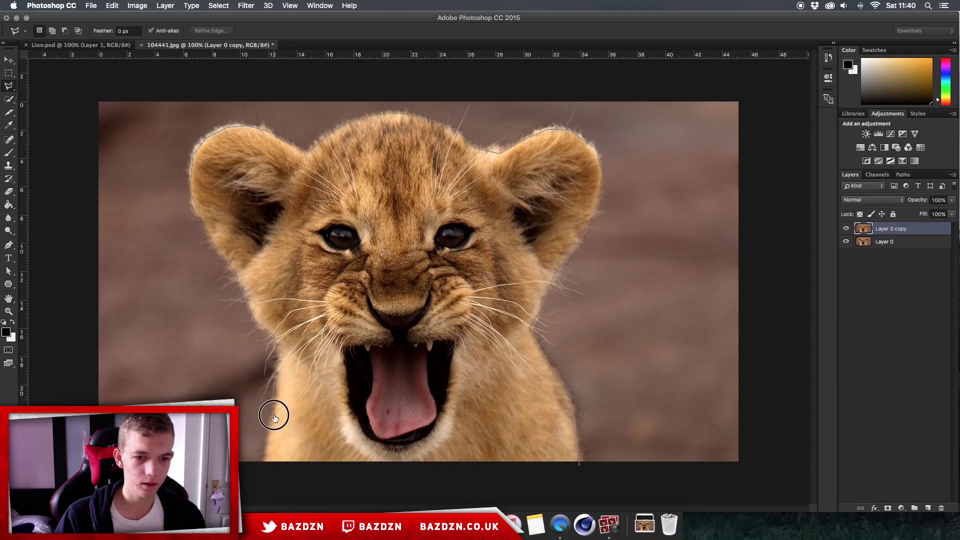
pyautogui.click(261, 464)
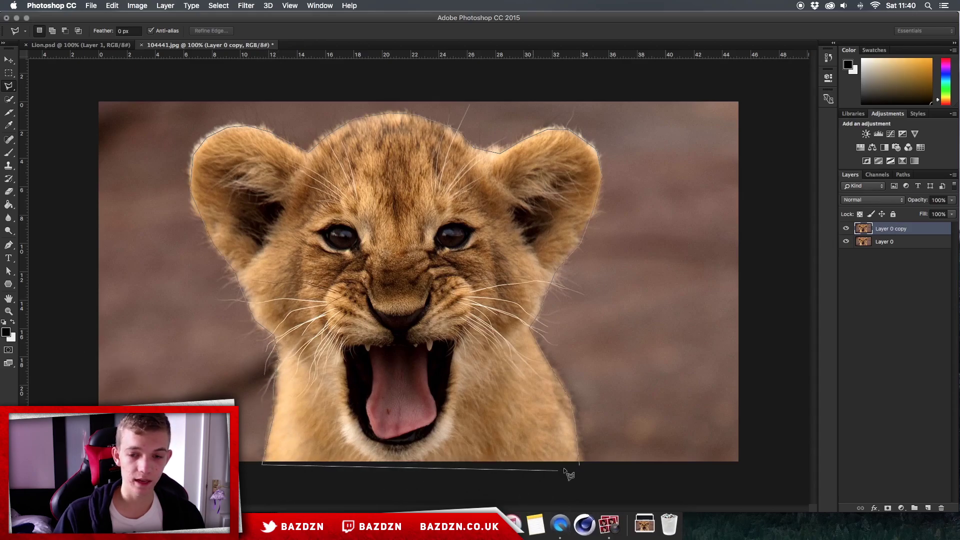
pyautogui.click(578, 466)
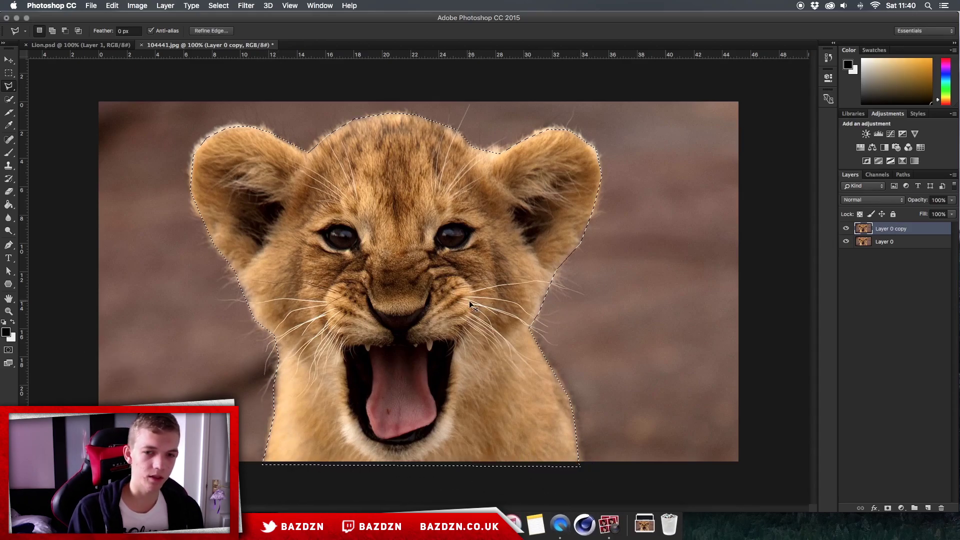
pyautogui.press('super+j')
# Hide Layer 0 copy and Layer 0 so the cub shows on transparency
pyautogui.moveTo(846, 241); pyautogui.dragTo(845, 259)
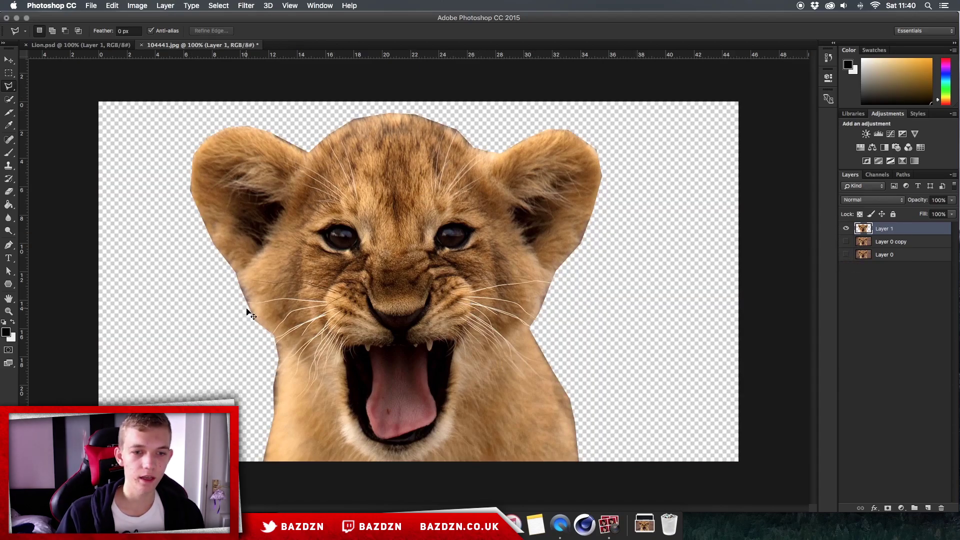
pyautogui.press('super+plus')
pyautogui.scroll(5, 247, 309)
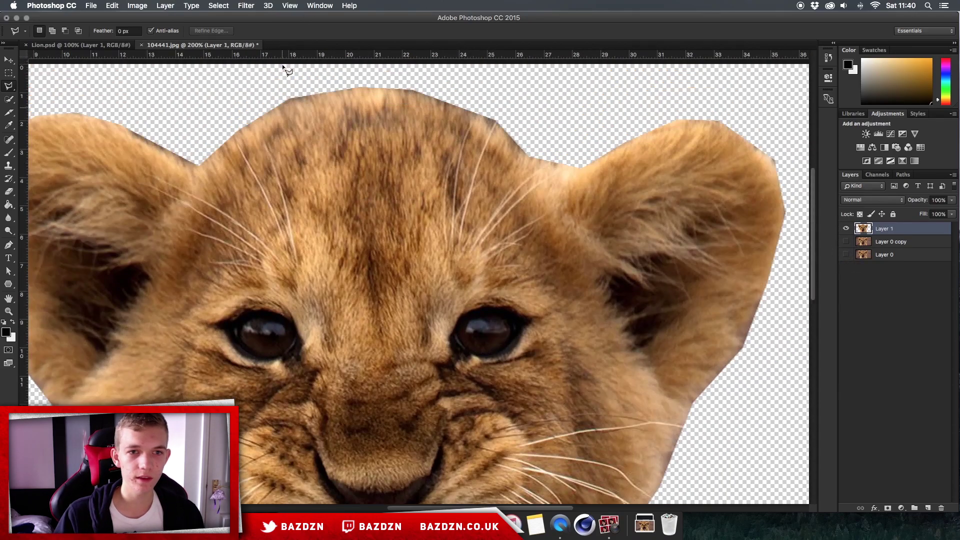
pyautogui.scroll(3, 494, 153)
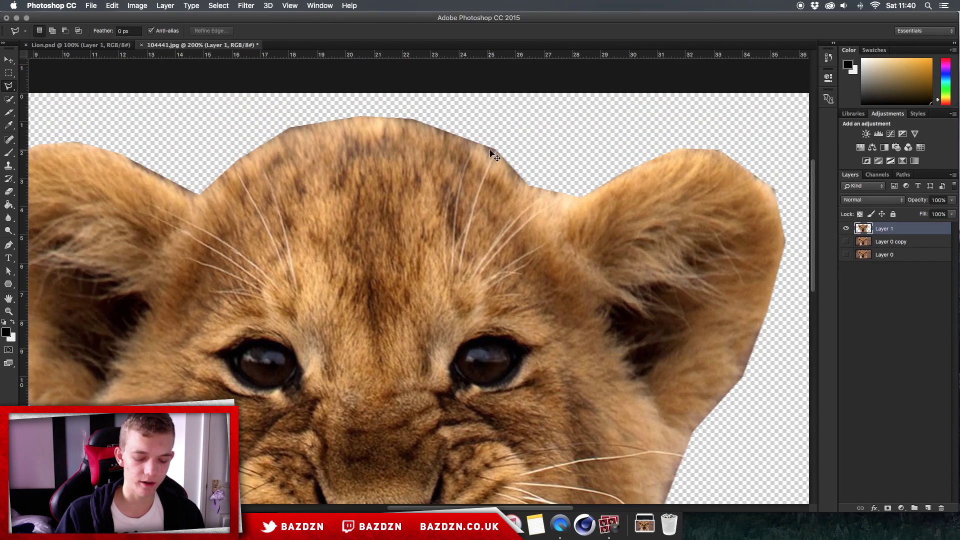
pyautogui.press('super+minus')
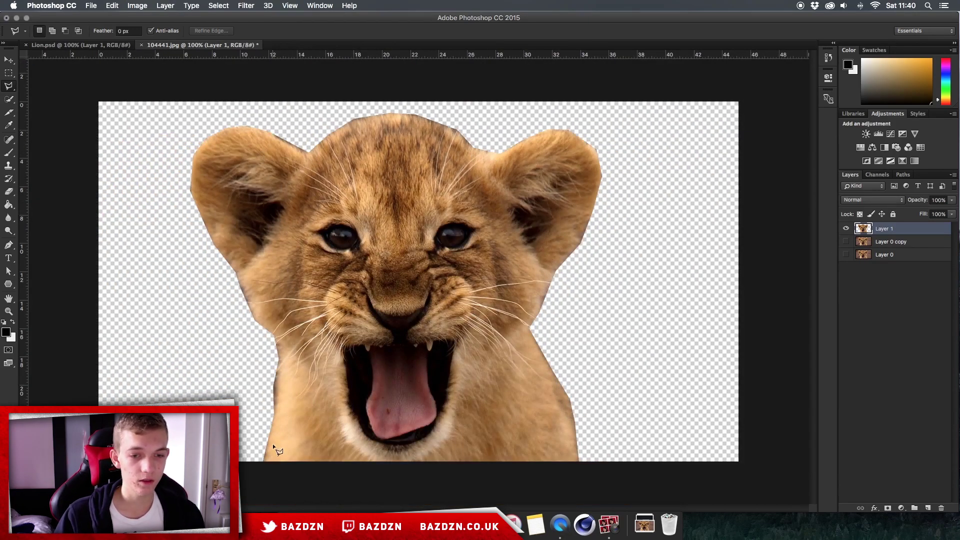
# Zoom in around the mouth and start a triangle on the cub's left cheek edge
pyautogui.press('super+equal')
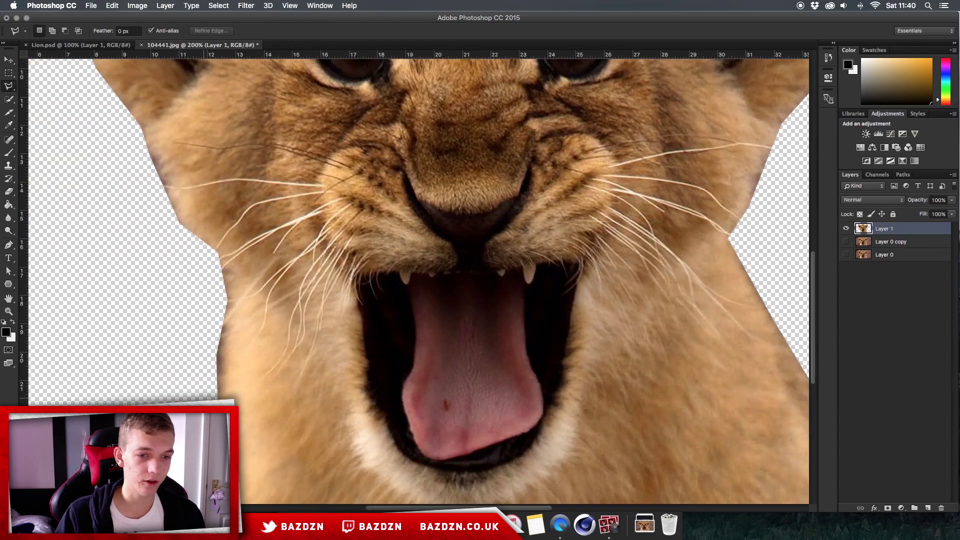
pyautogui.scroll(-2, 238, 338)
pyautogui.hscroll(-3, 238, 337)
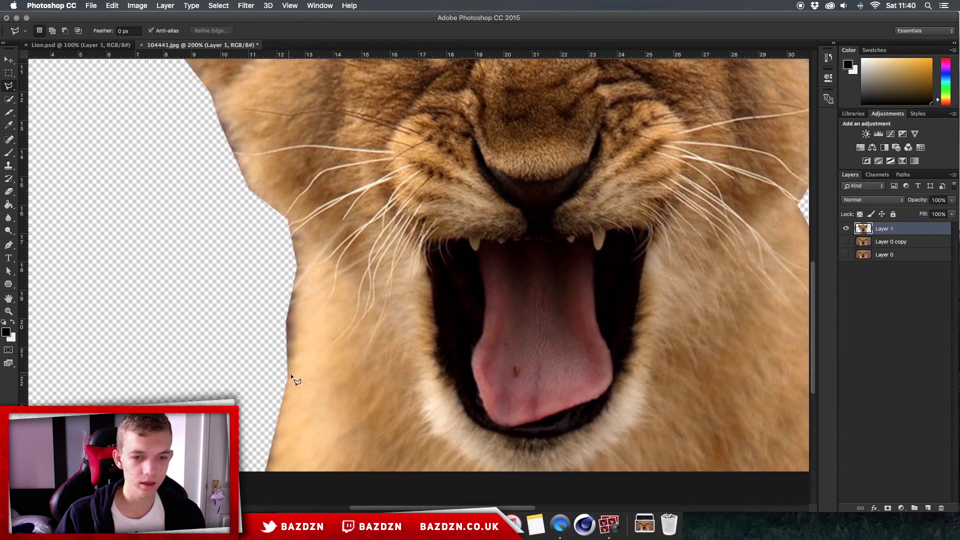
pyautogui.click(284, 378)
# Fill a triangle on the left cheek edge with its Average colour and deselect
pyautogui.click(335, 318)
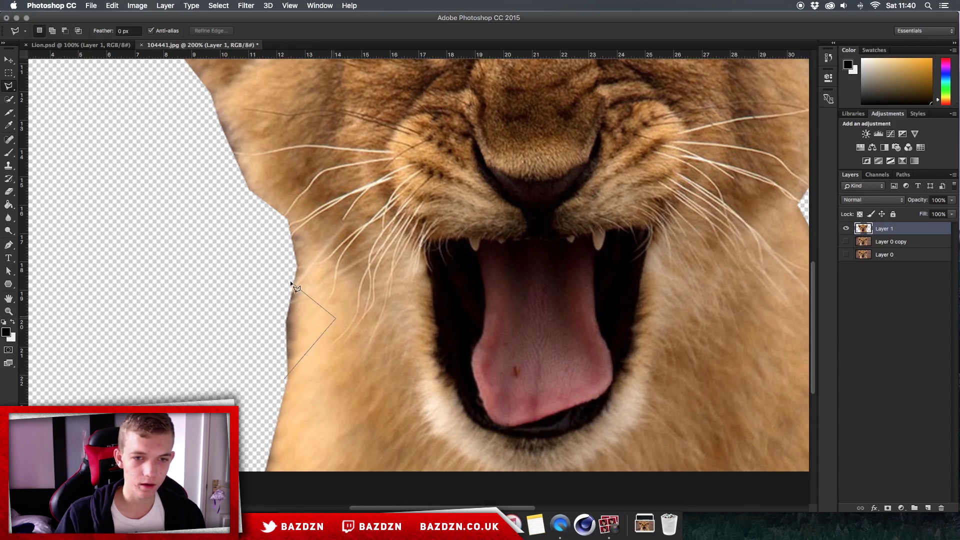
pyautogui.click(284, 281)
pyautogui.click(283, 379)
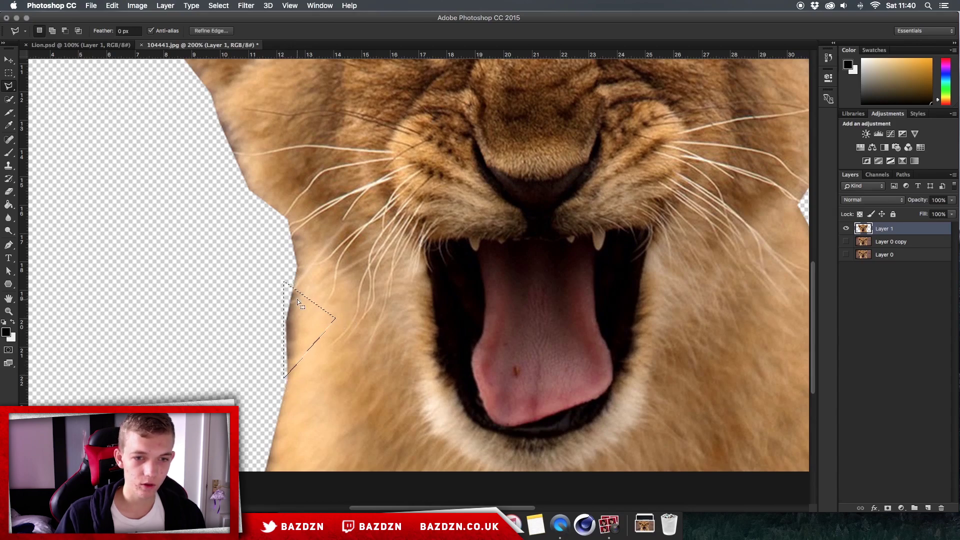
pyautogui.click(246, 5)
pyautogui.moveTo(252, 126)
pyautogui.click(362, 124)
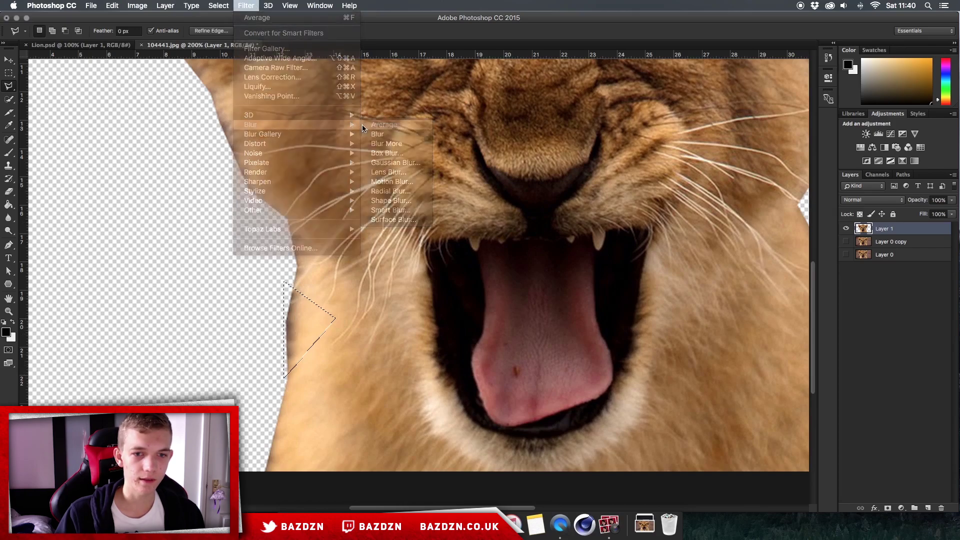
pyautogui.press('super+d')
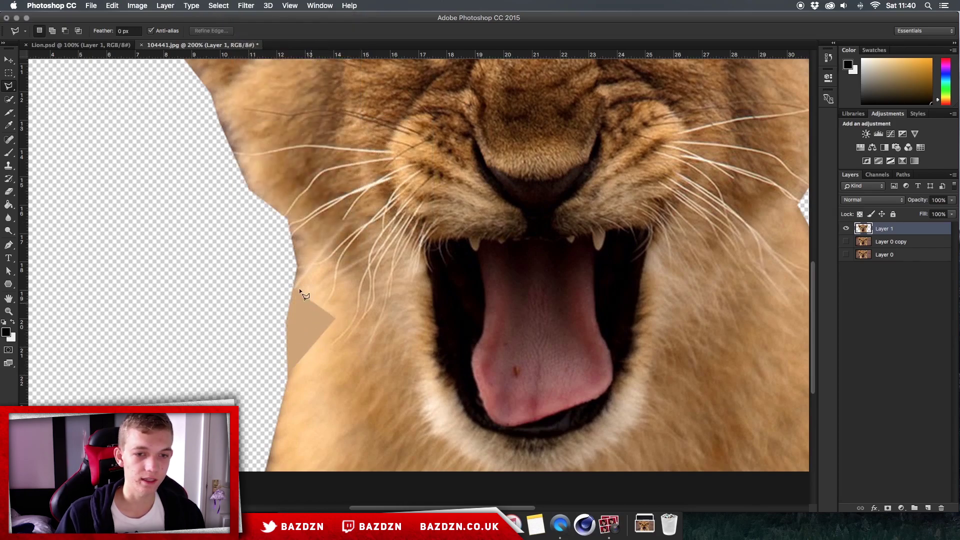
# Zoom closer and try a second triangle selection below the first, then drop it
pyautogui.press('super+plus')
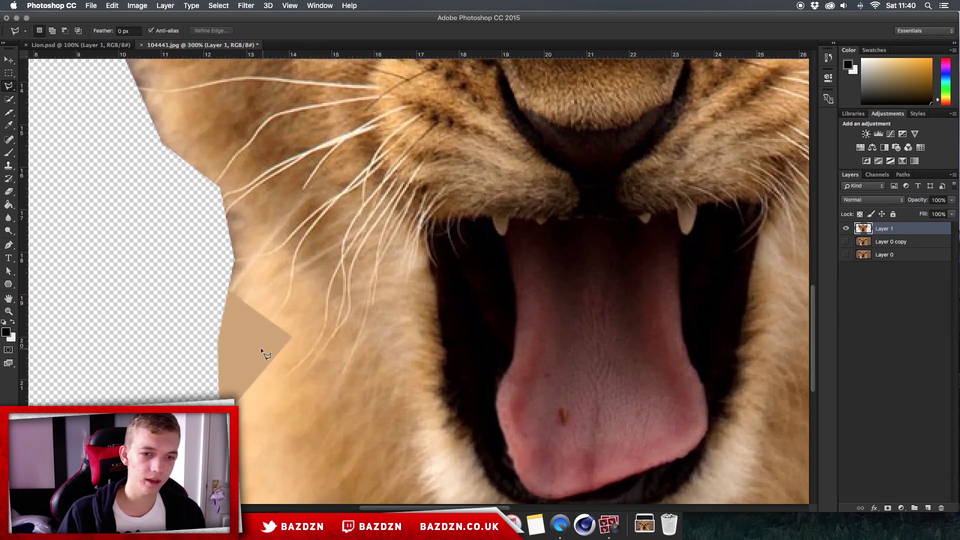
pyautogui.click(236, 405)
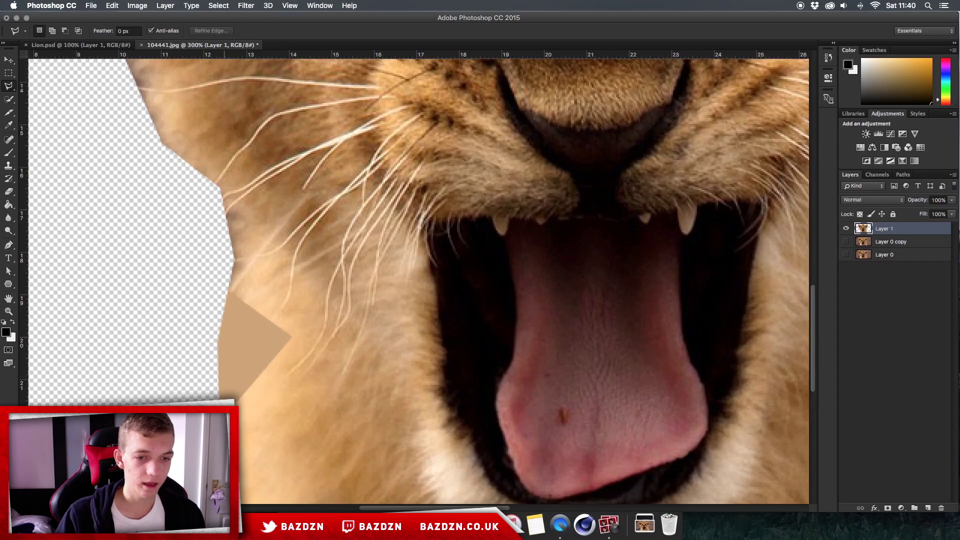
pyautogui.click(290, 336)
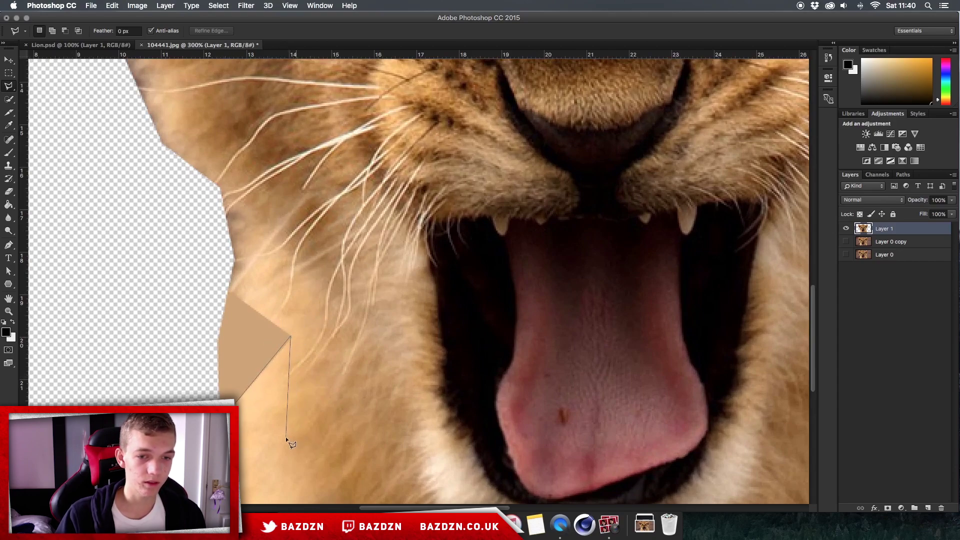
pyautogui.doubleClick(250, 434)
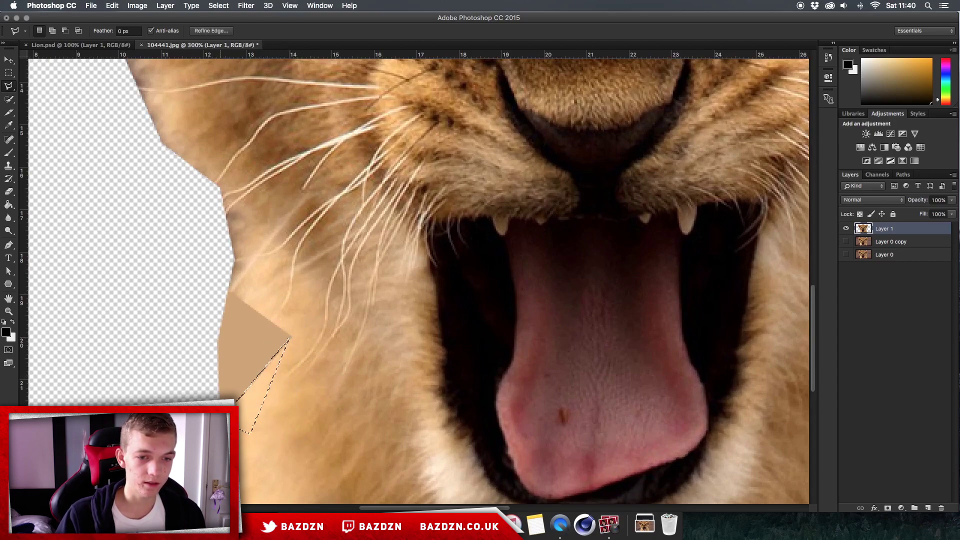
pyautogui.press('super+d')
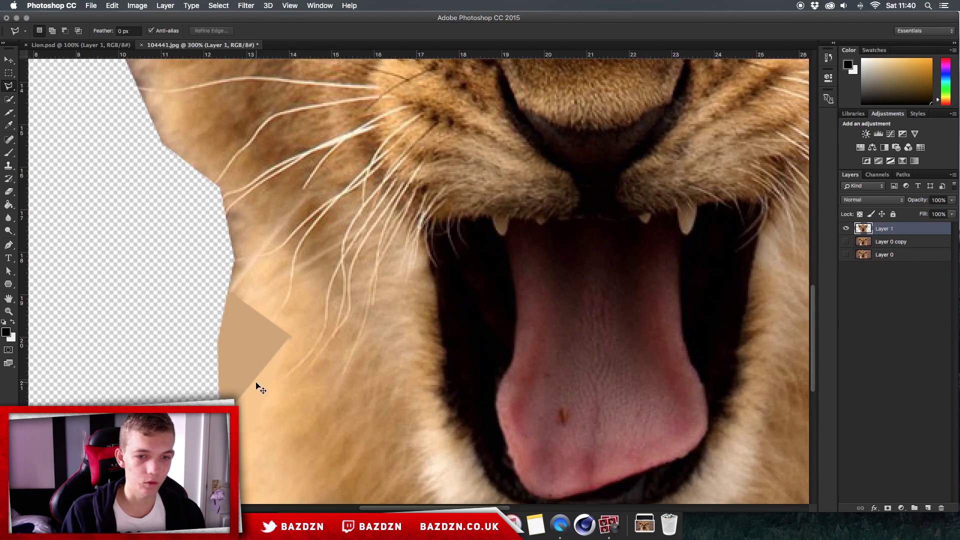
# Inspect the patch beside the mouth and undo the trial tan triangle
pyautogui.press('super+plus')
pyautogui.scroll(-5, 256, 382)
pyautogui.hscroll(-4, 256, 382)
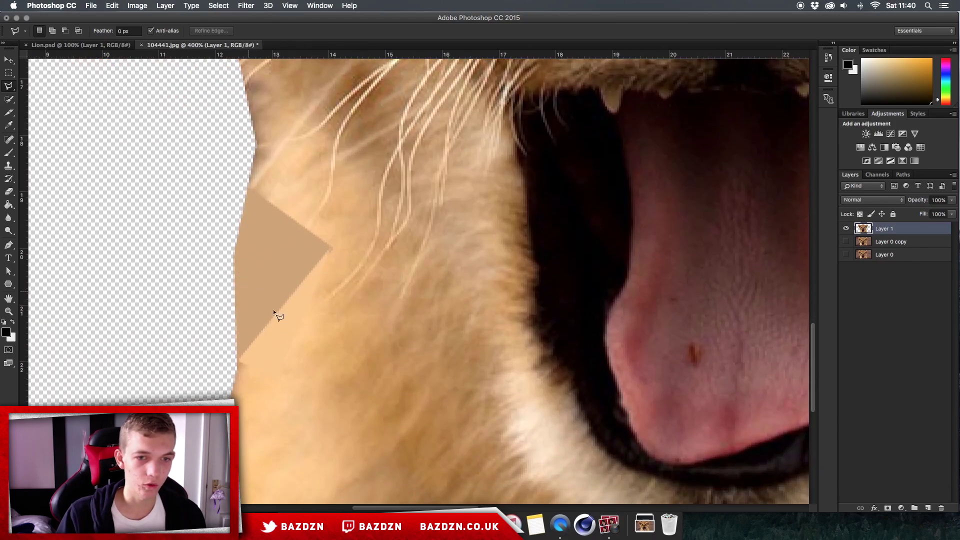
pyautogui.press('super+minus')
pyautogui.press('super+minus')
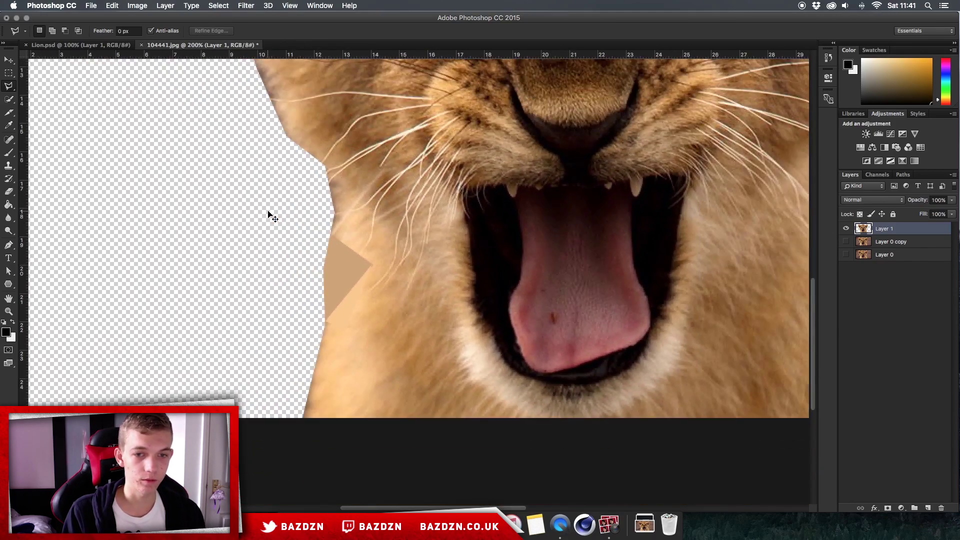
pyautogui.press('super+z')
pyautogui.press('super+z')
pyautogui.press('super+z')
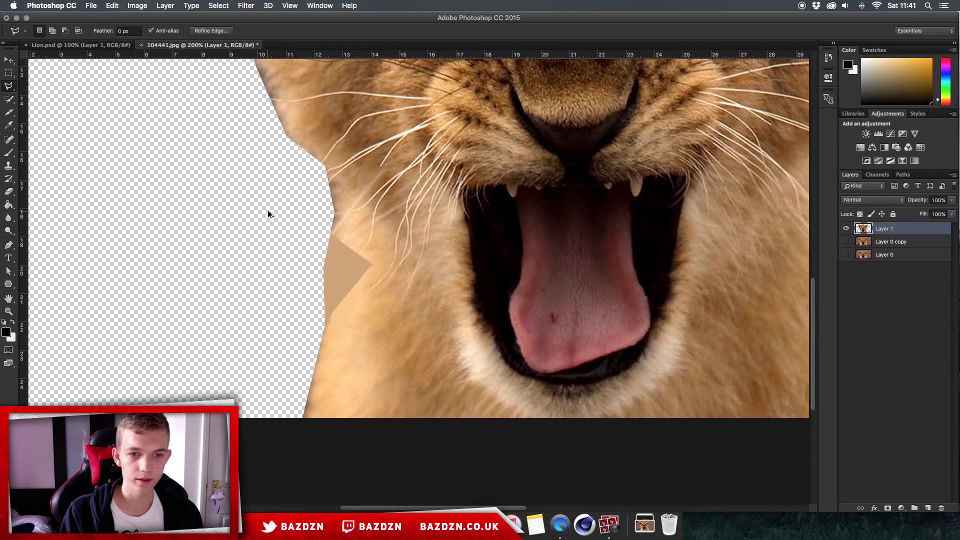
pyautogui.press('super+z')
# At 200%, fill a triangle at the top of the left ear with Filter > Blur > Average
pyautogui.press('super+minus')
pyautogui.press('super+minus')
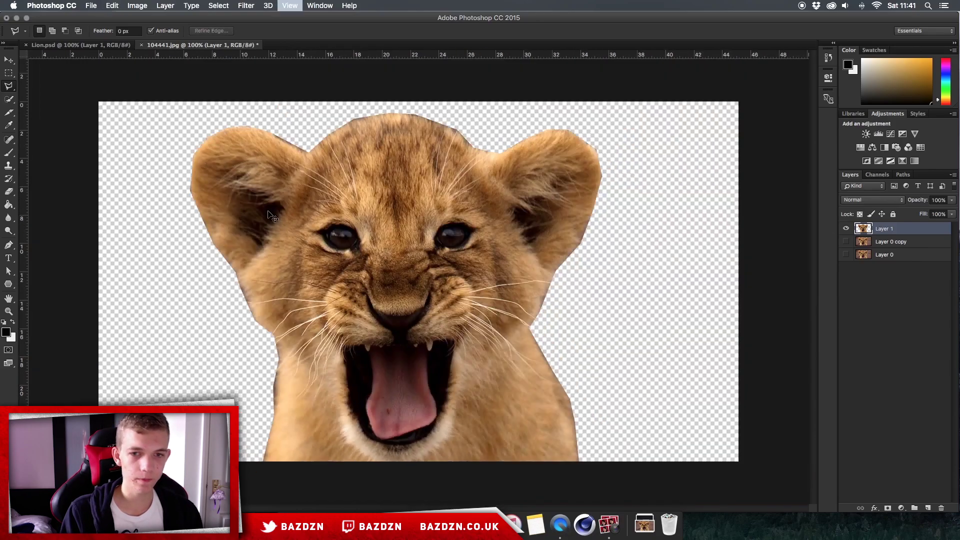
pyautogui.press('super+plus')
pyautogui.press('super+plus')
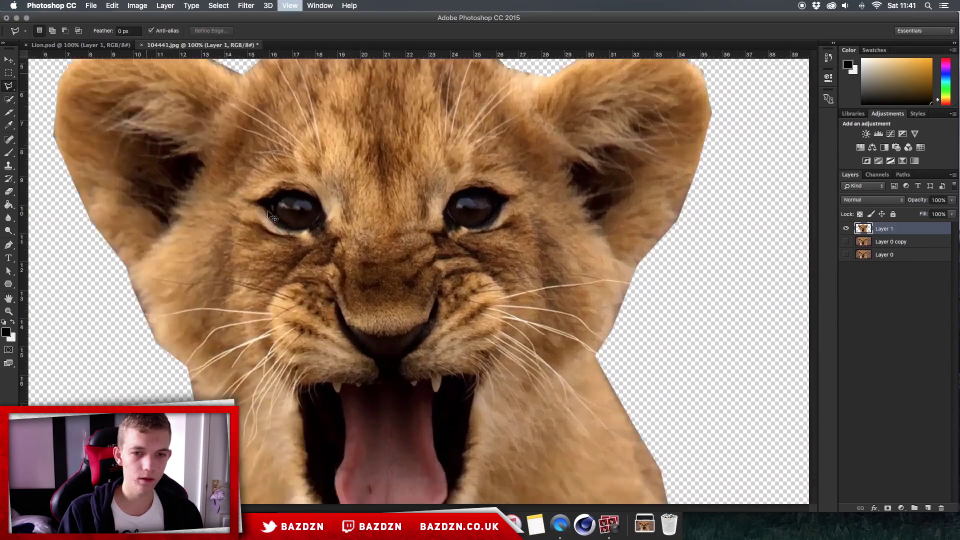
pyautogui.scroll(3, 268, 211)
pyautogui.hscroll(-2, 253, 211)
pyautogui.click(207, 193)
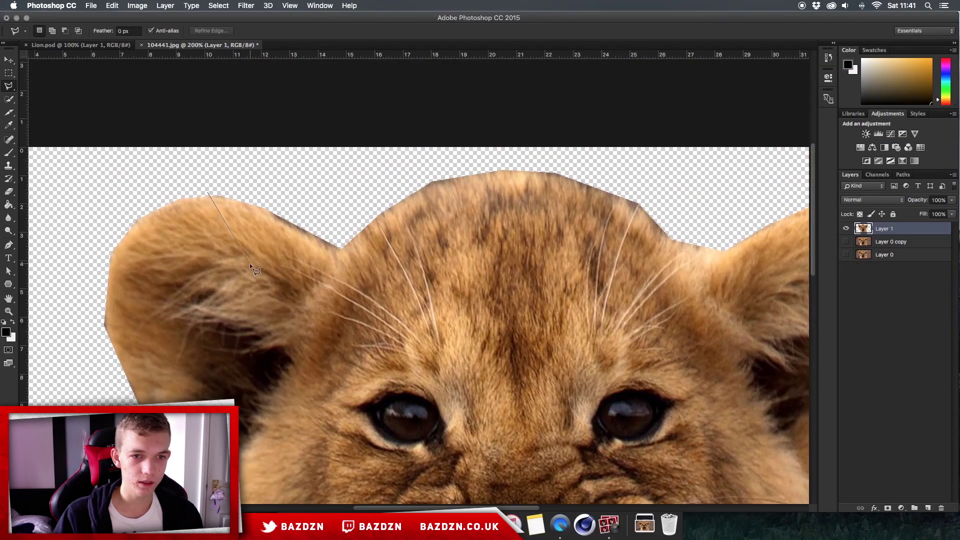
pyautogui.click(248, 252)
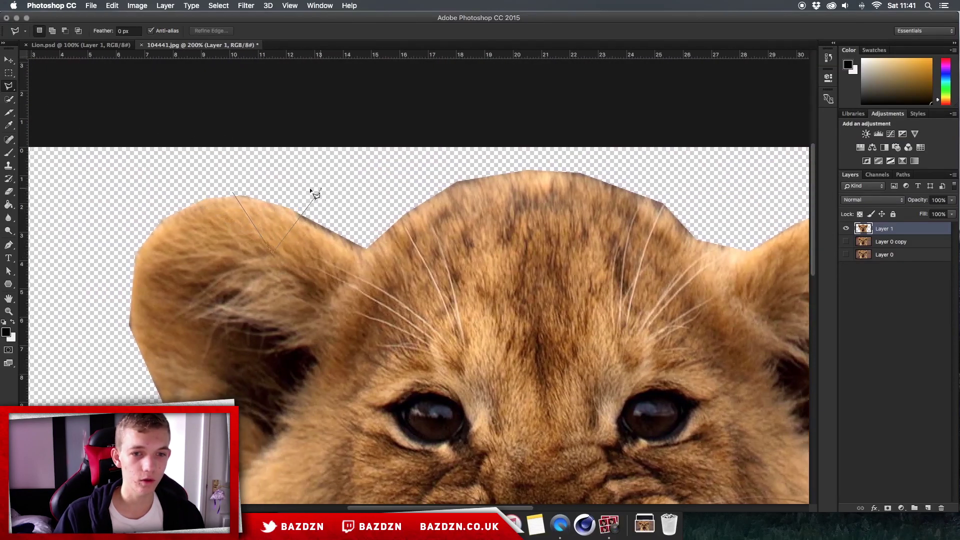
pyautogui.click(320, 189)
pyautogui.click(233, 192)
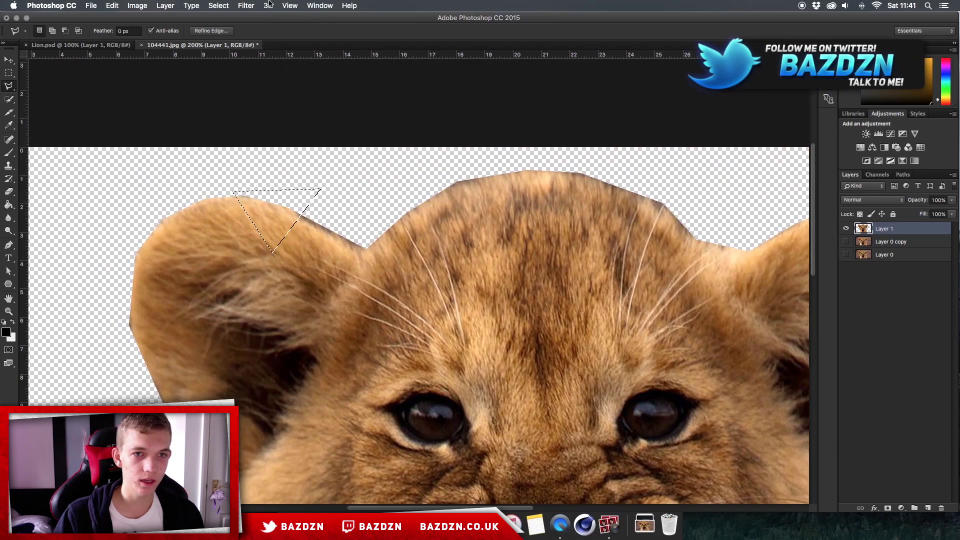
pyautogui.click(245, 5)
pyautogui.moveTo(280, 124)
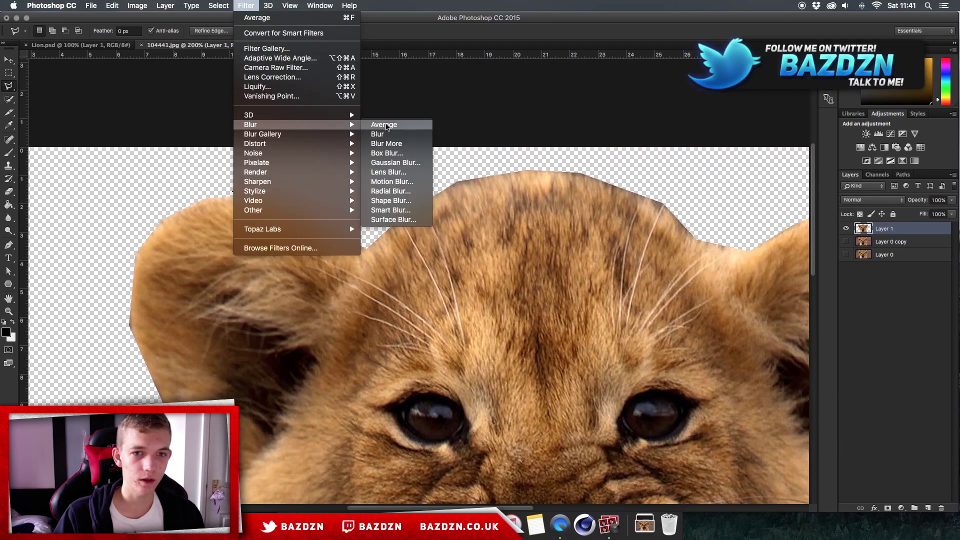
pyautogui.click(387, 126)
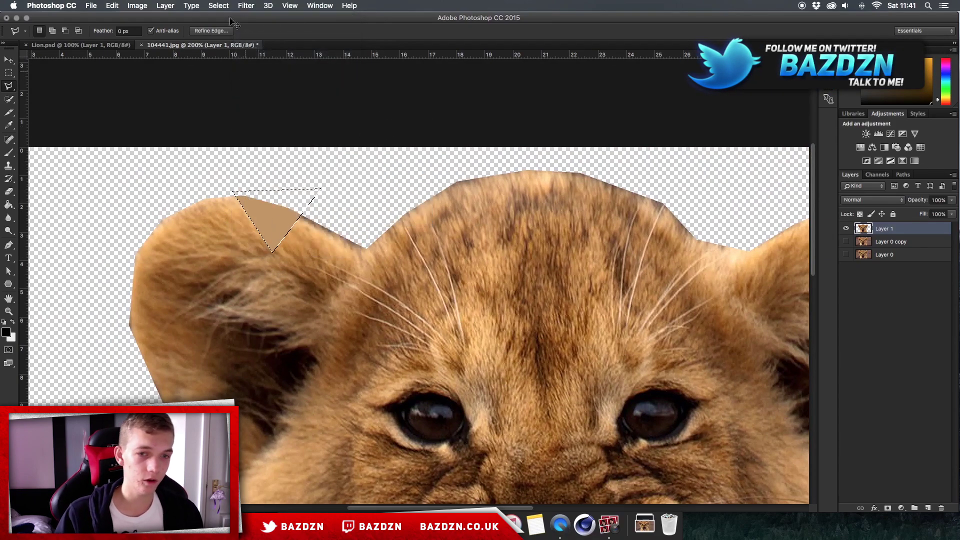
pyautogui.press('super+d')
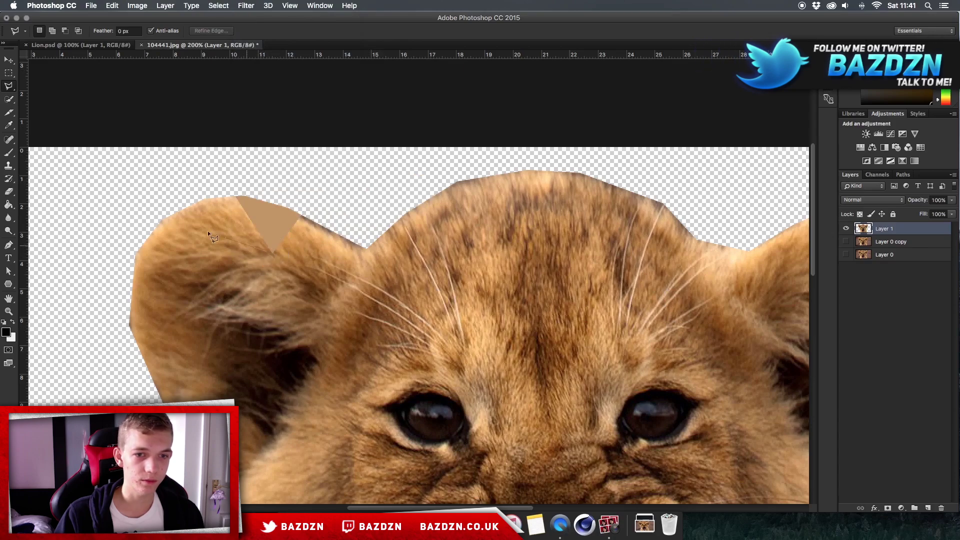
# Average an adjacent second ear triangle with Cmd+F, deselect, and zoom to 300%
pyautogui.click(164, 217)
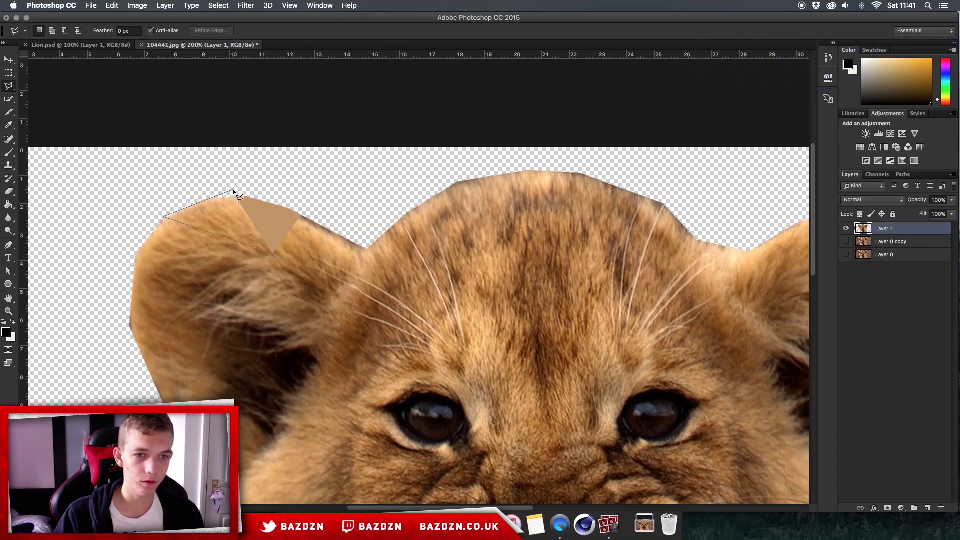
pyautogui.click(267, 252)
pyautogui.press('super+f')
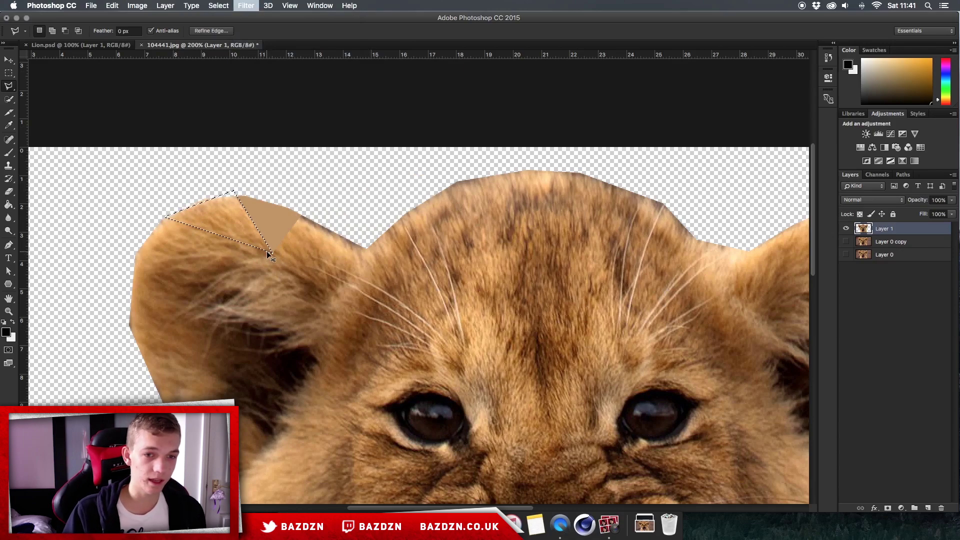
pyautogui.press('super+d')
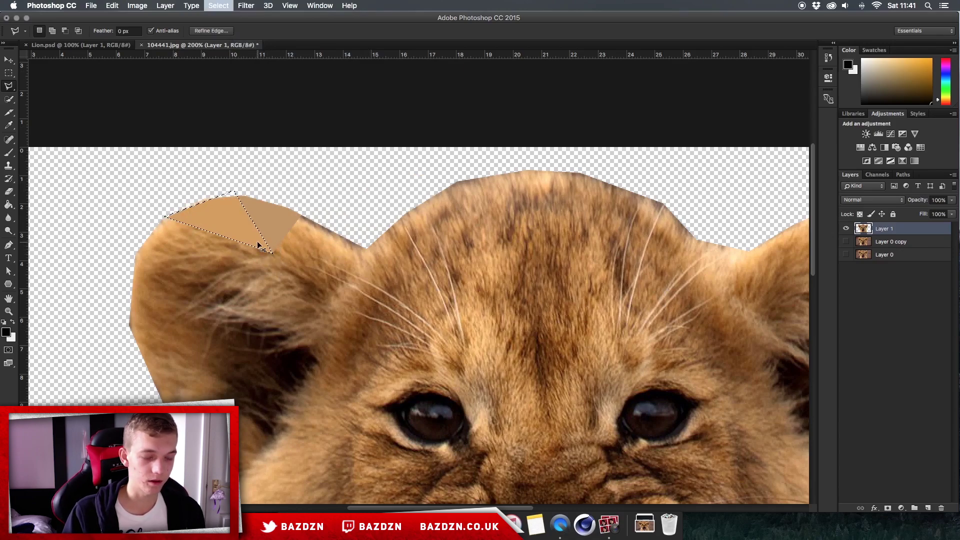
pyautogui.hscroll(-4, 299, 245)
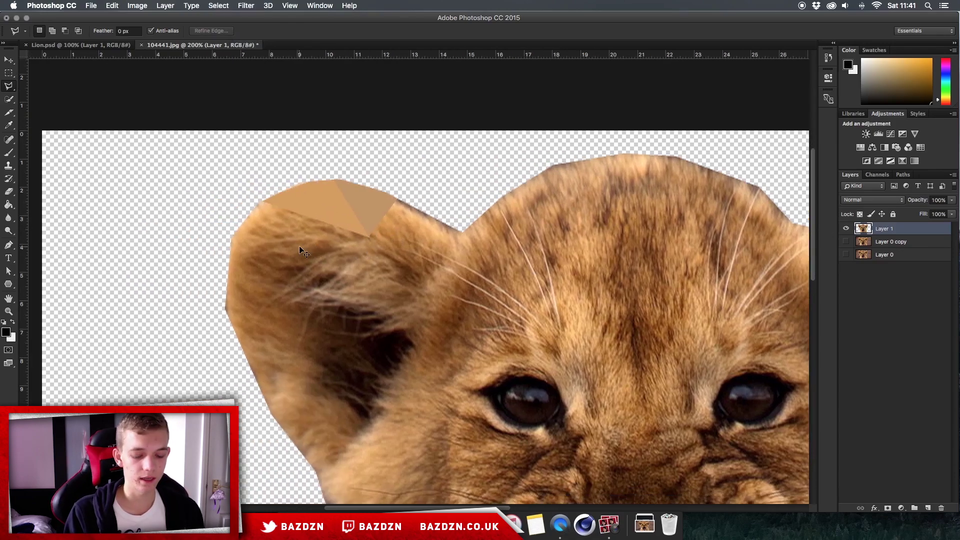
pyautogui.press('super+equal')
# Flatten triangles from the previous tip across the ear's top edge and left side to average colours
pyautogui.click(342, 212)
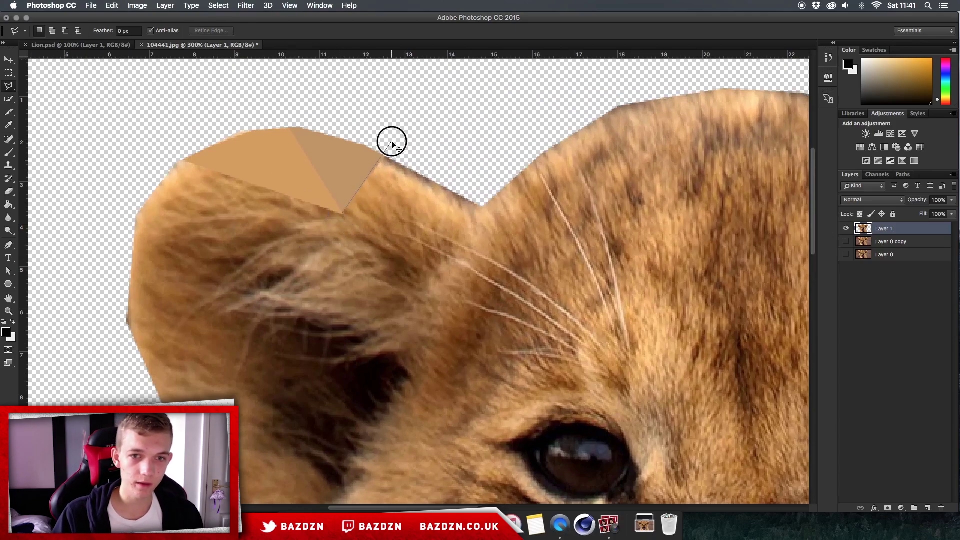
pyautogui.click(391, 141)
pyautogui.click(459, 189)
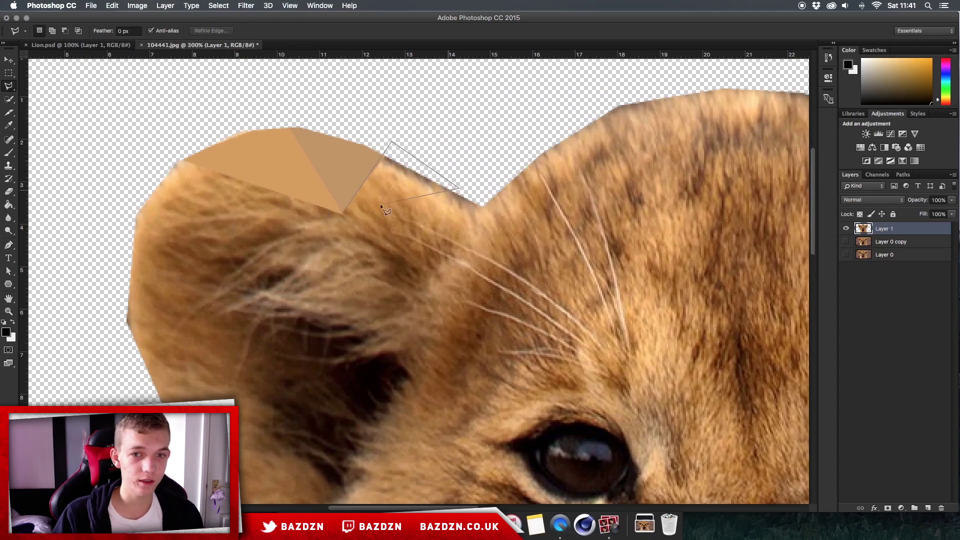
pyautogui.click(343, 214)
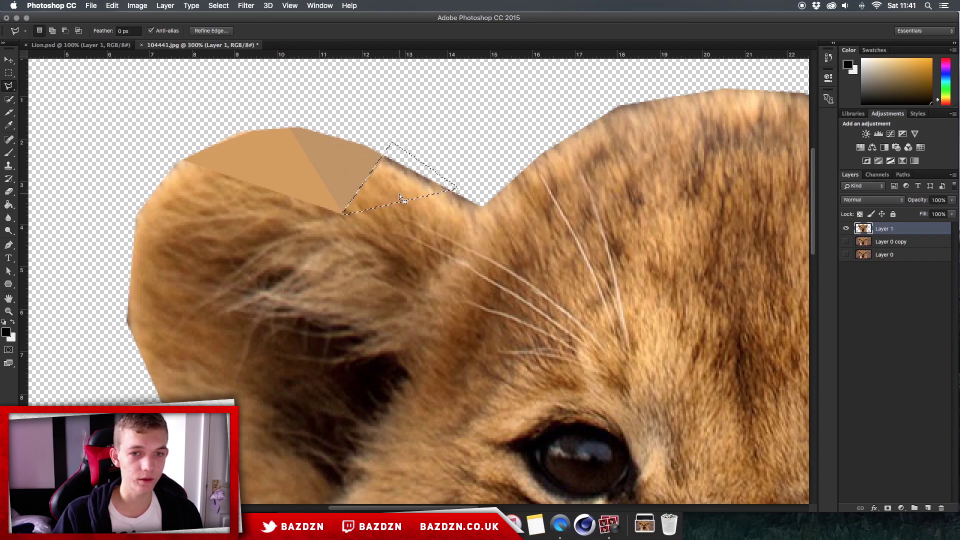
pyautogui.press('super+f')
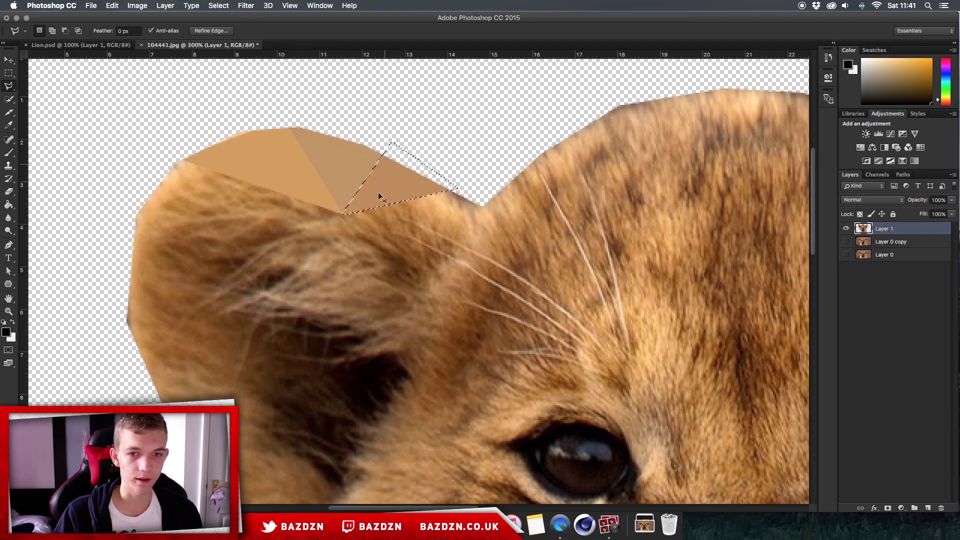
pyautogui.press('super+d')
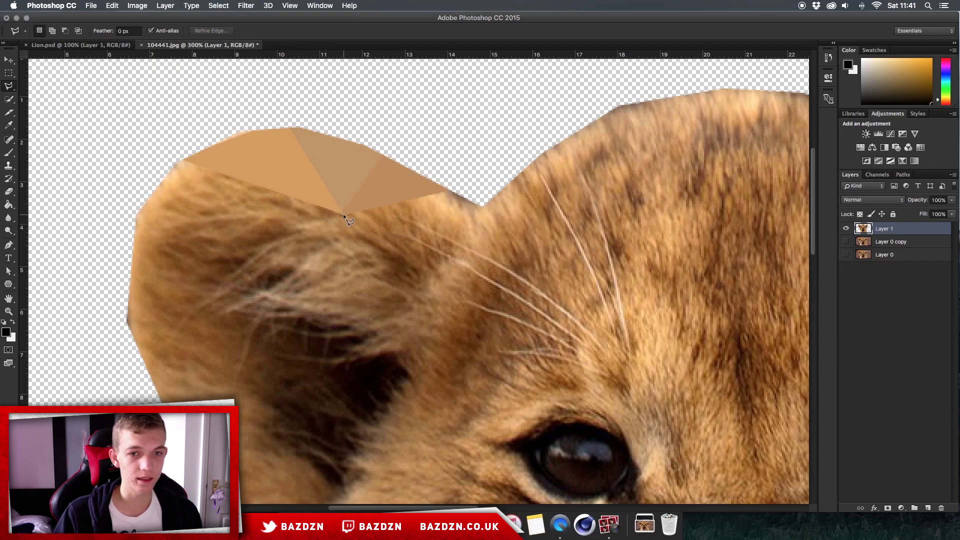
pyautogui.click(170, 154)
pyautogui.click(125, 233)
pyautogui.click(344, 213)
pyautogui.press('super+f')
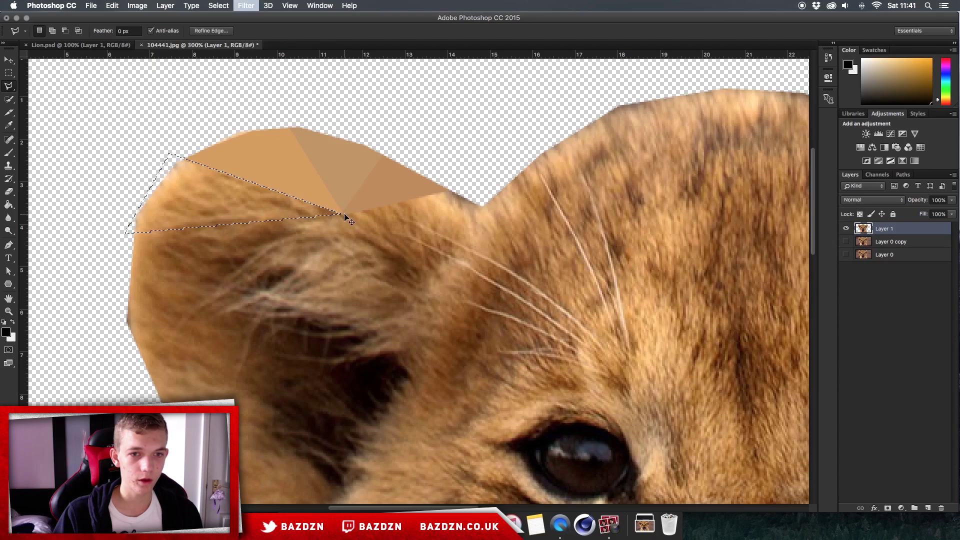
pyautogui.press('super+d')
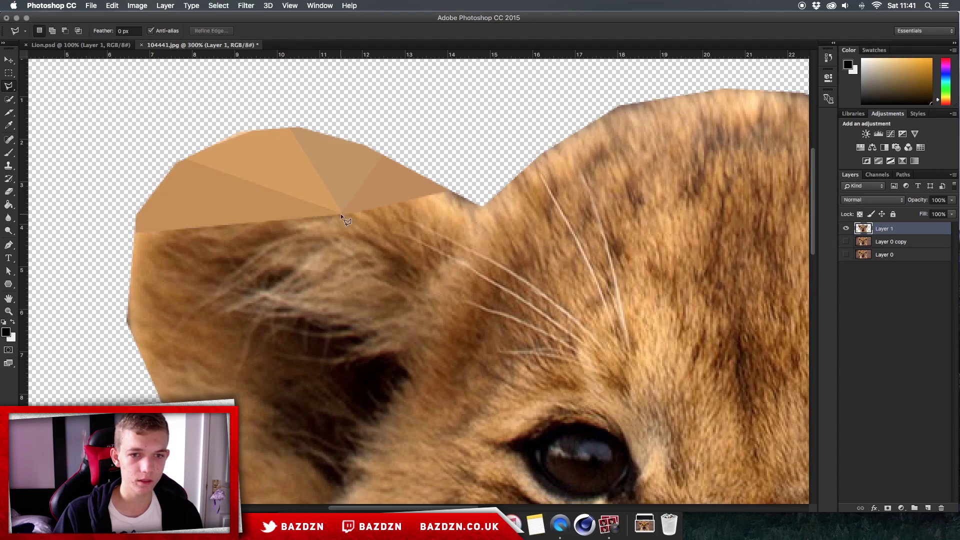
# Fill a triangle at the ear's left edge with a darker averaged tan
pyautogui.click(123, 309)
pyautogui.click(294, 217)
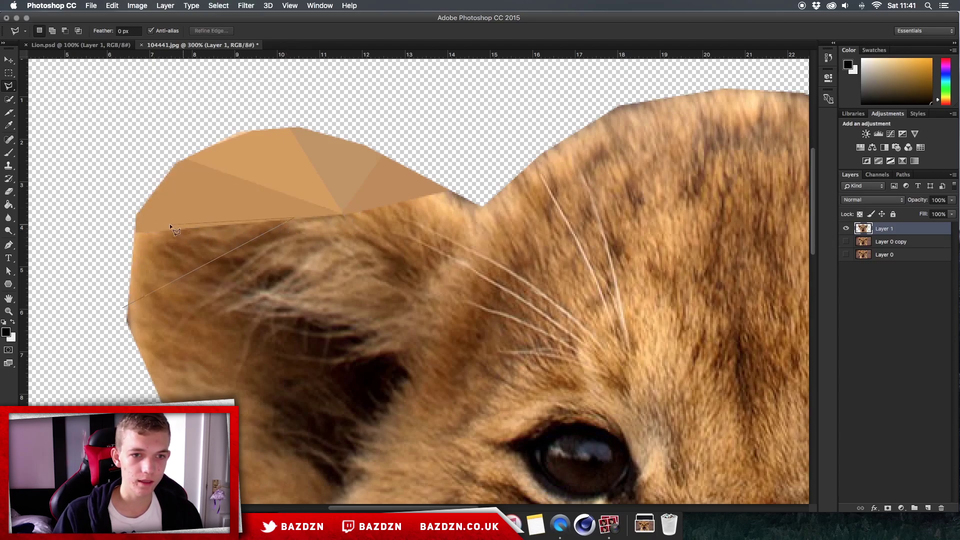
pyautogui.click(128, 231)
pyautogui.click(123, 309)
pyautogui.press('super+f')
pyautogui.press('super+d')
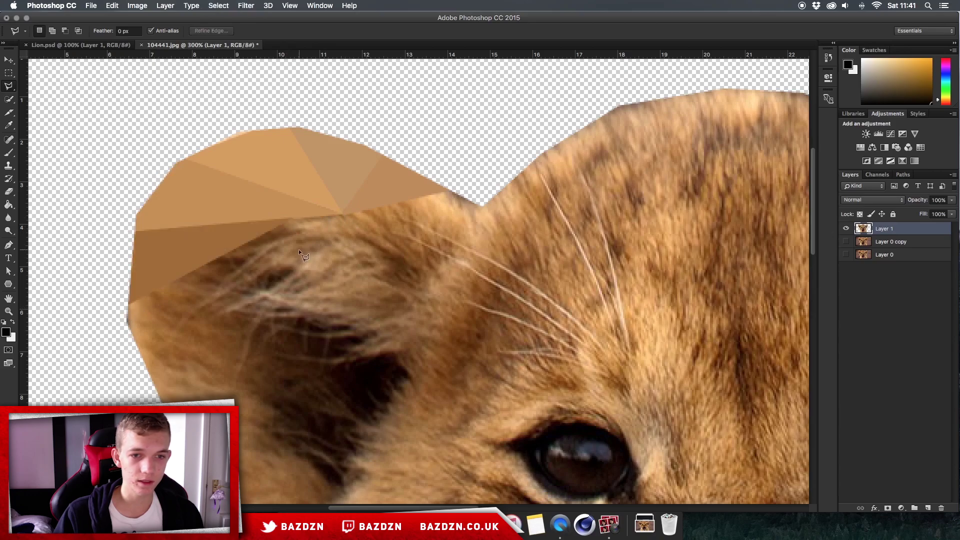
# Flatten two triangles on the ear's right side, down to the notch below it
pyautogui.click(482, 206)
pyautogui.click(407, 240)
pyautogui.click(450, 189)
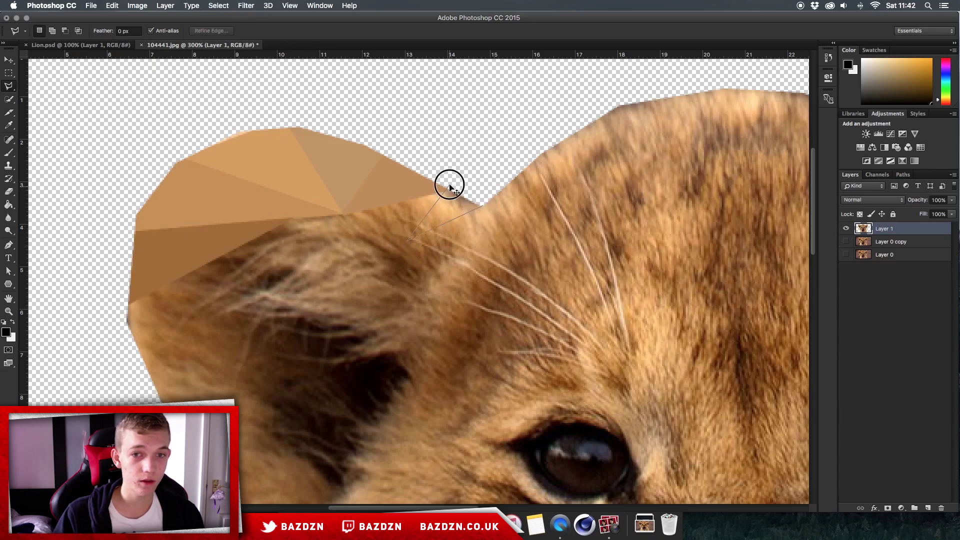
pyautogui.click(483, 206)
pyautogui.press('super+f')
pyautogui.press('super+d')
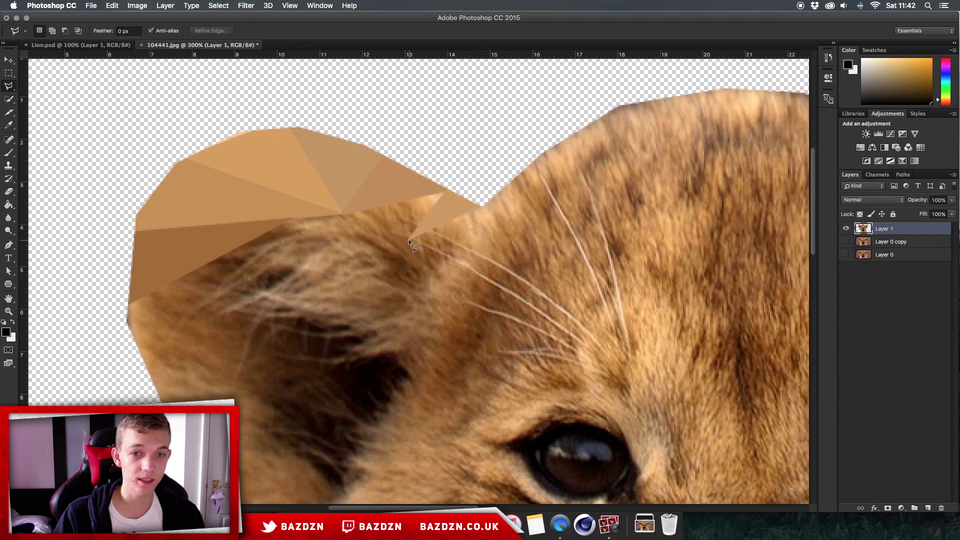
pyautogui.click(408, 239)
pyautogui.click(342, 215)
pyautogui.click(445, 190)
pyautogui.click(409, 239)
pyautogui.press('super+f')
pyautogui.press('super+d')
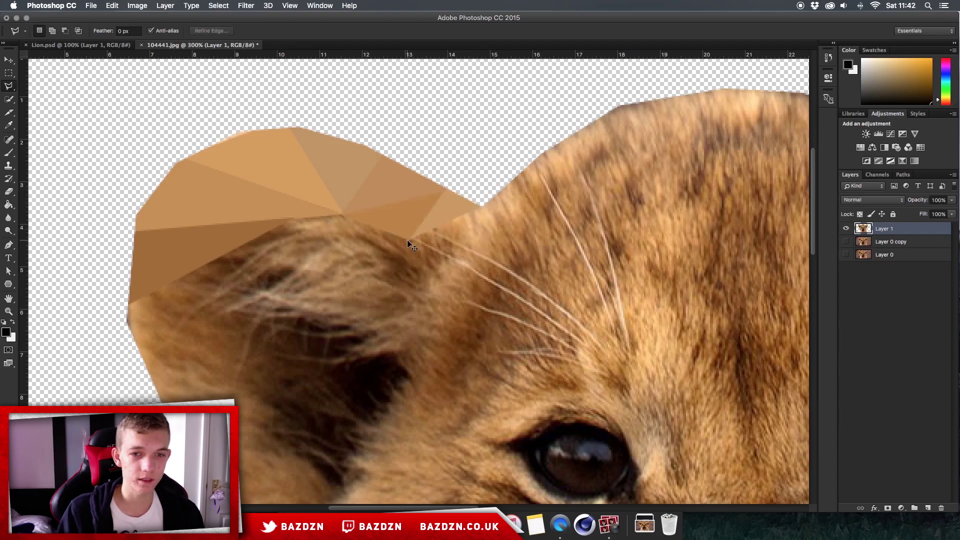
# Outline a polygon on the lower ear and fill it with its average colour
pyautogui.click(158, 395)
pyautogui.click(205, 263)
pyautogui.click(129, 304)
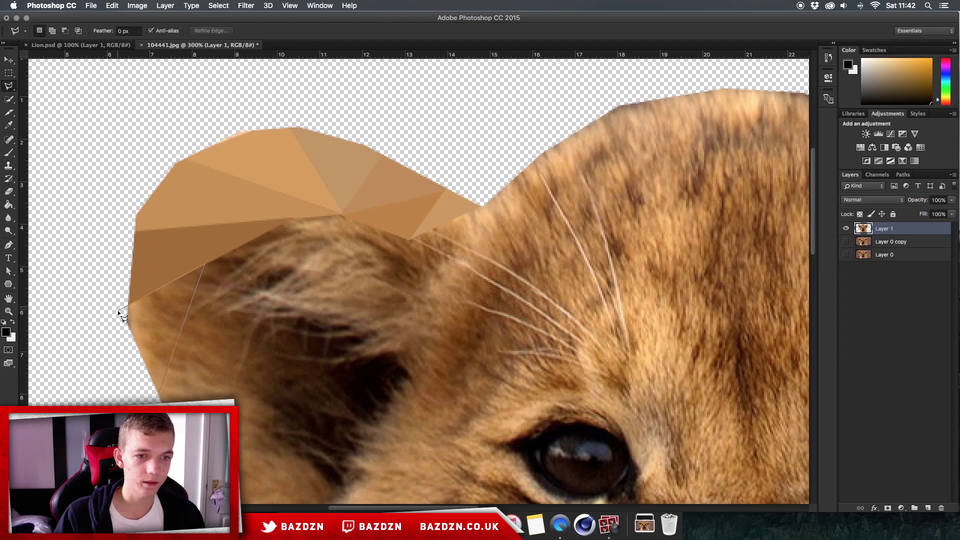
pyautogui.click(116, 309)
pyautogui.click(147, 391)
pyautogui.click(158, 394)
pyautogui.press('super+f')
pyautogui.press('super+d')
# Add two more averaged triangles along the lower ear edge, then zoom out to the whole cub
pyautogui.scroll(-3, 187, 323)
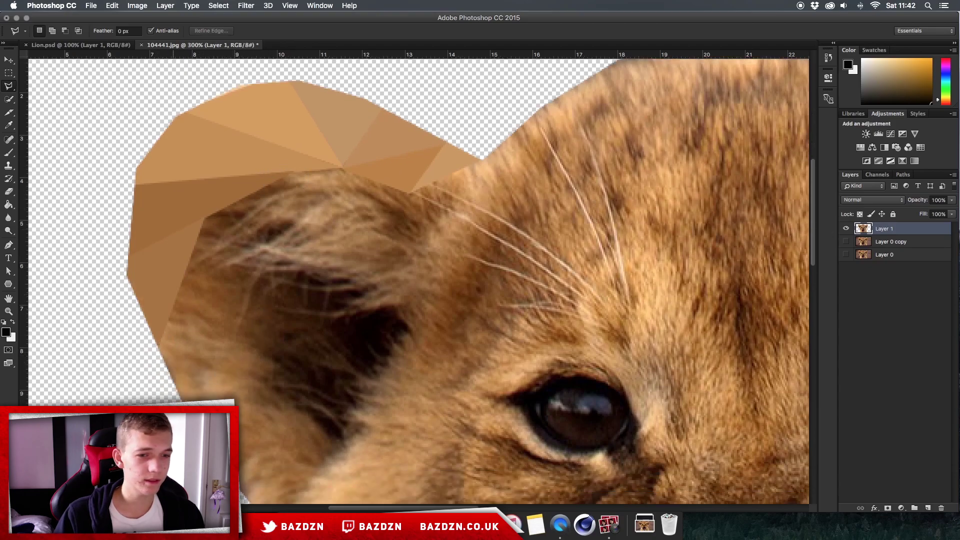
pyautogui.click(239, 314)
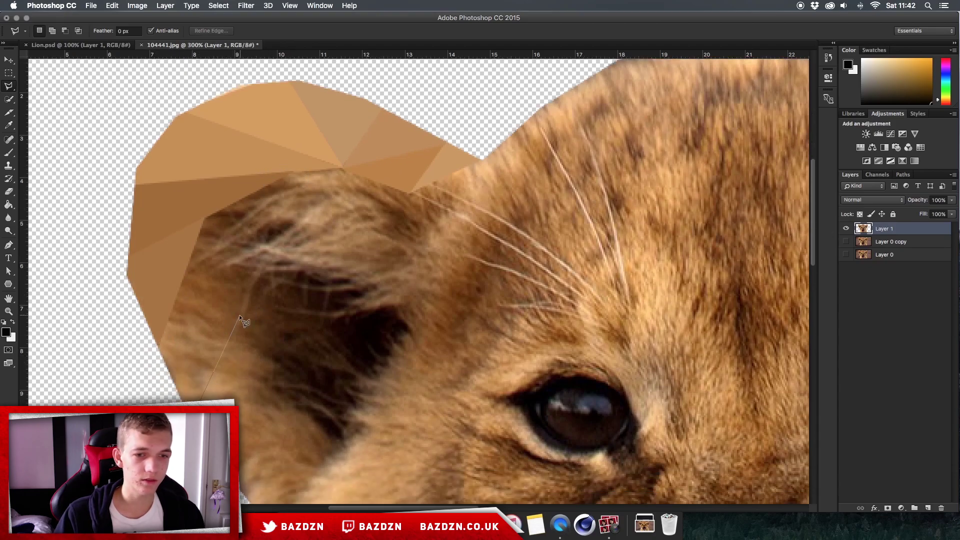
pyautogui.doubleClick(150, 350)
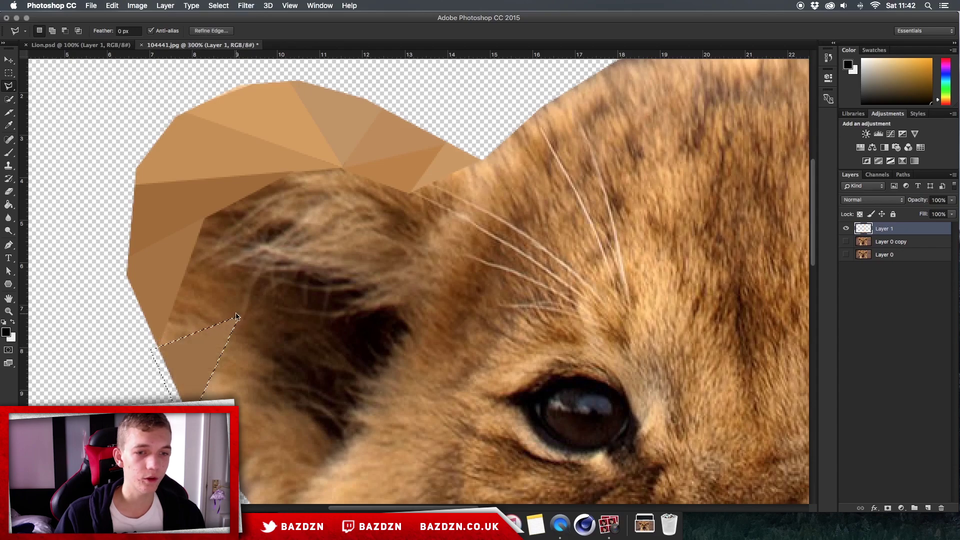
pyautogui.press('super+f')
pyautogui.press('super+d')
pyautogui.click(238, 314)
pyautogui.click(205, 218)
pyautogui.click(157, 348)
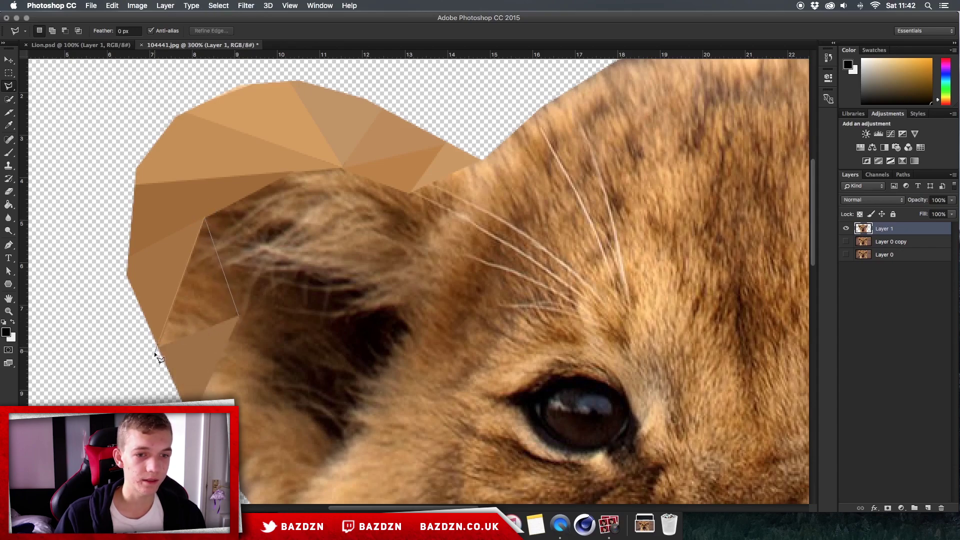
pyautogui.click(238, 314)
pyautogui.press('super+f')
pyautogui.press('super+d')
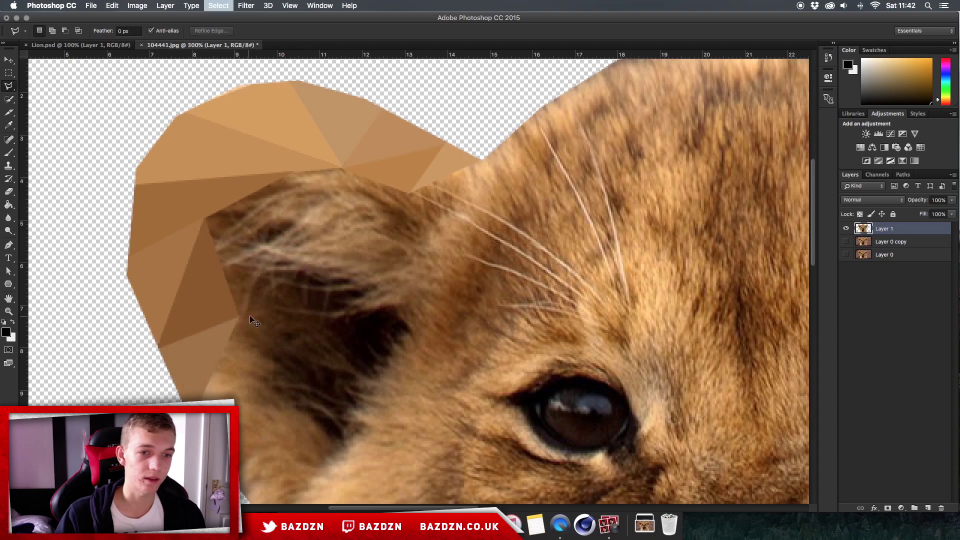
pyautogui.press('super+h')
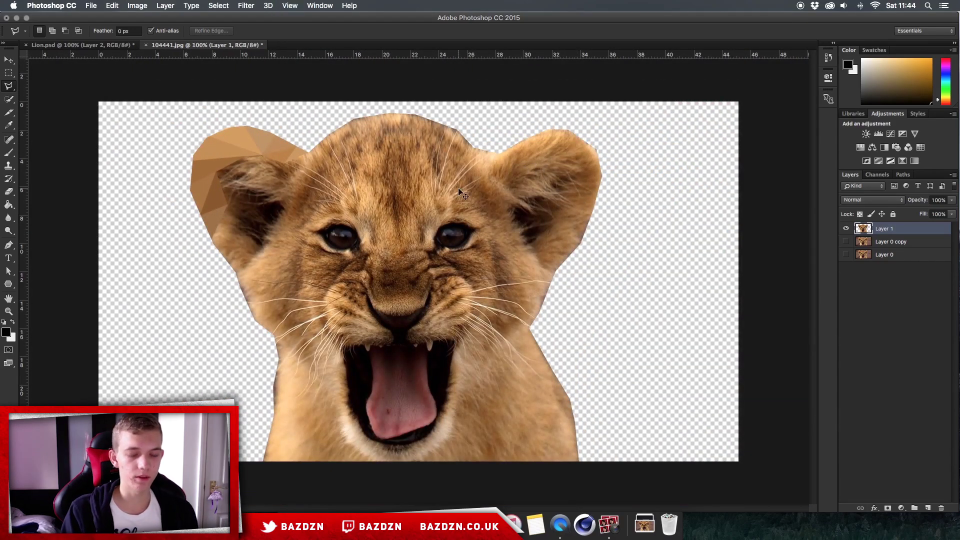
# Zoom into the cub's face and average-fill a triangle beside the eye
pyautogui.press('super+equal')
pyautogui.hscroll(-4, 458, 188)
pyautogui.scroll(3, 458, 188)
pyautogui.press('super+equal')
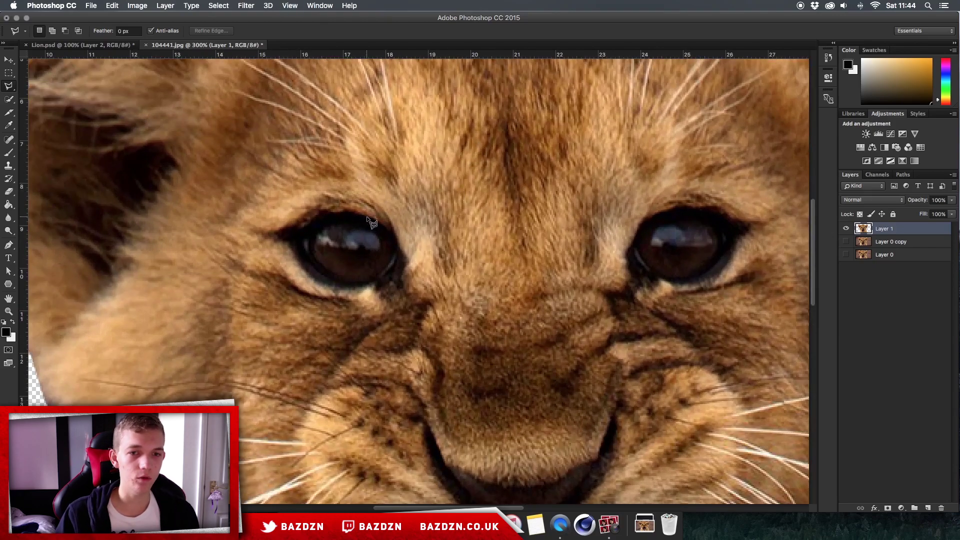
pyautogui.press('super+minus')
pyautogui.press('super+minus')
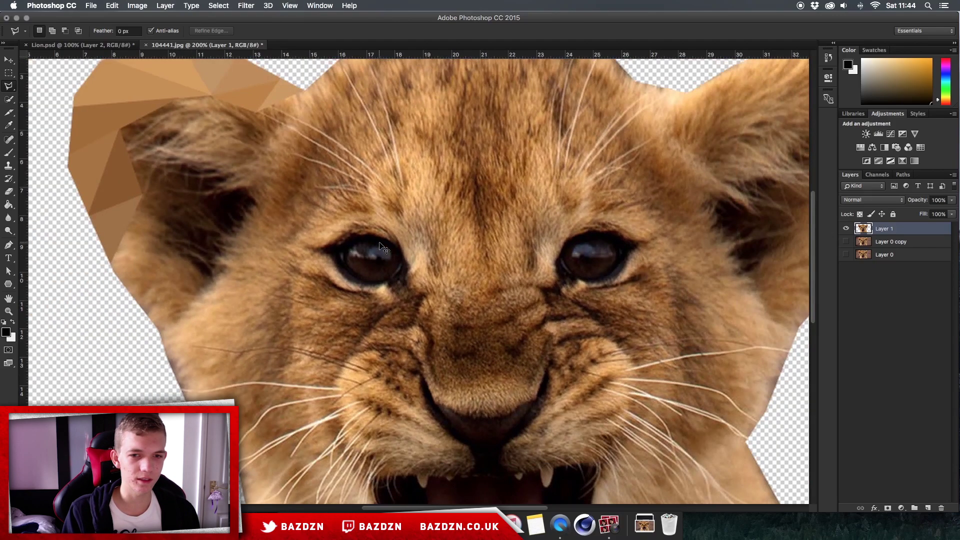
pyautogui.press('super+equal')
pyautogui.press('super+equal')
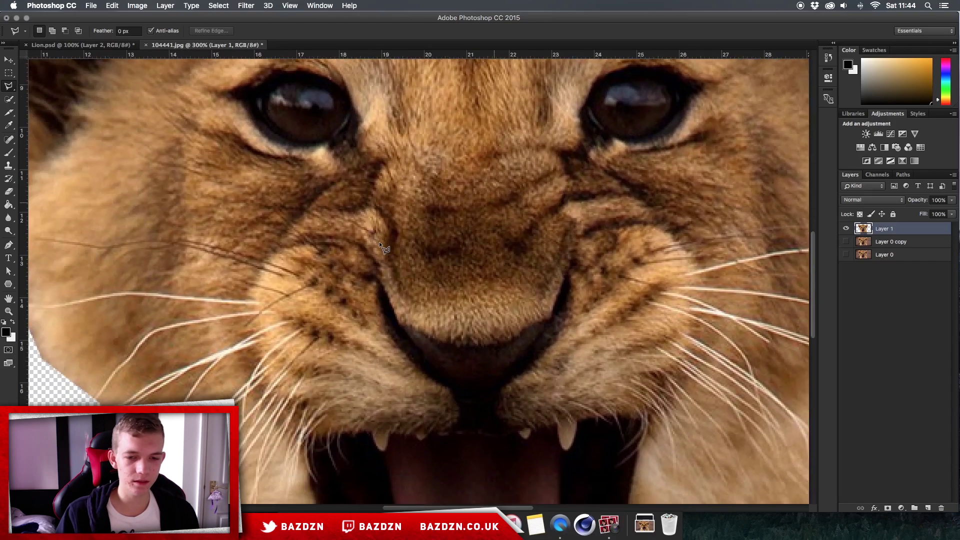
pyautogui.scroll(-2, 380, 245)
pyautogui.hscroll(1, 380, 245)
pyautogui.scroll(6, 399, 347)
pyautogui.hscroll(-1, 398, 347)
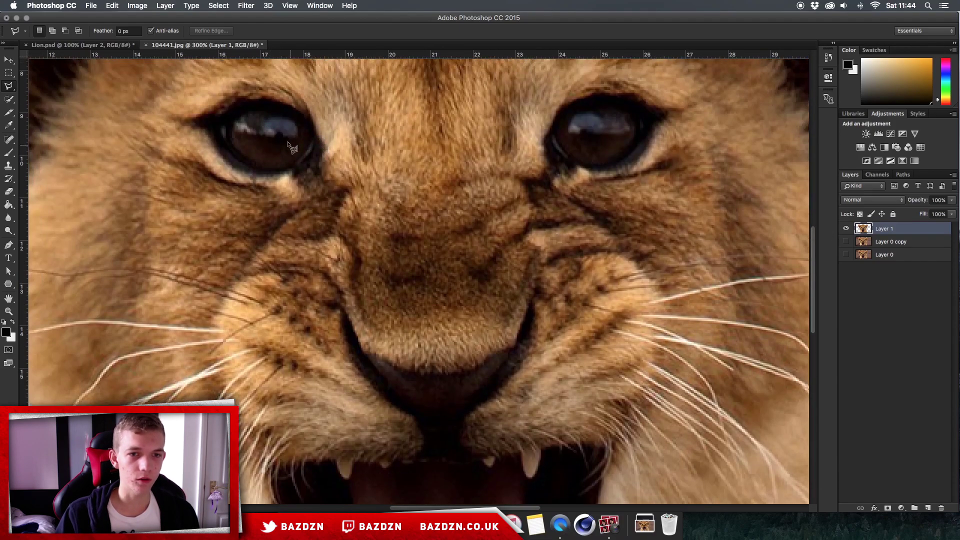
pyautogui.scroll(-2, 287, 142)
pyautogui.scroll(1, 287, 142)
pyautogui.hscroll(-5, 194, 148)
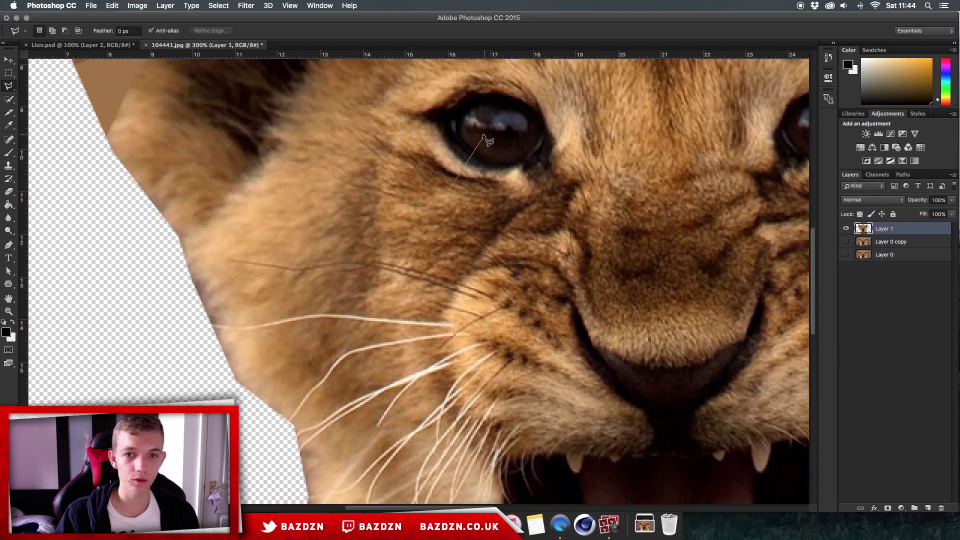
pyautogui.click(450, 188)
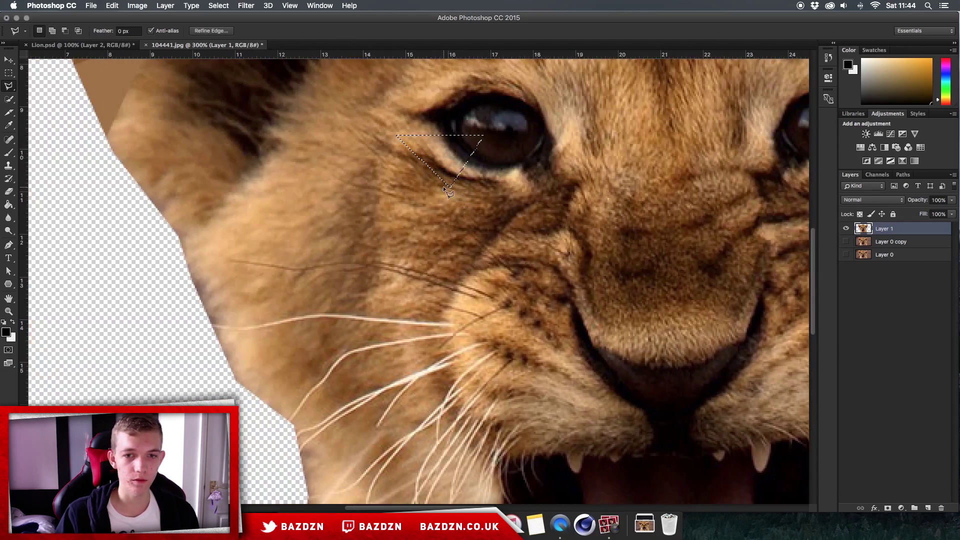
pyautogui.hotkey('ctrl', 'f')
# Undo the misplaced triangle fill below the eye and clear the selection
pyautogui.scroll(2, 472, 187)
pyautogui.hscroll(1, 415, 179)
pyautogui.hotkey('ctrl', 'd')
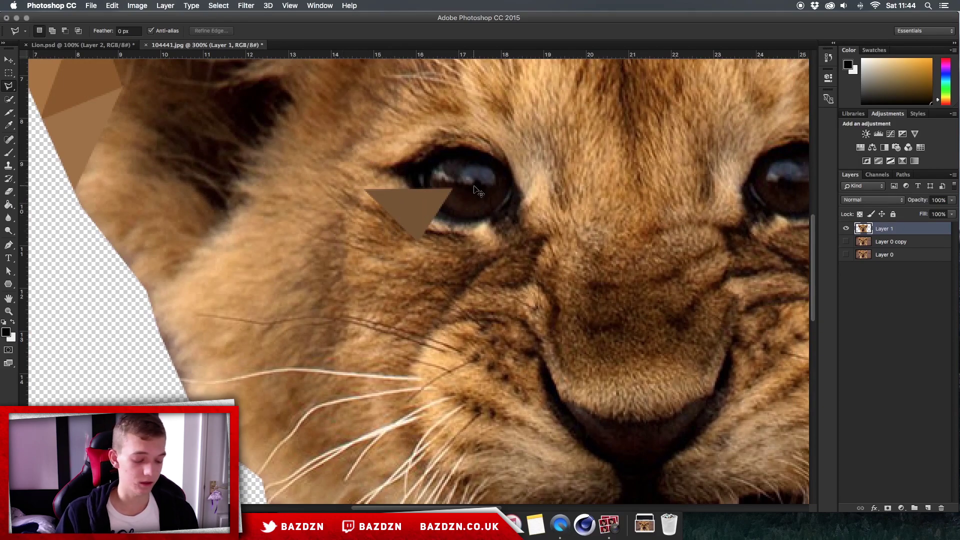
pyautogui.hscroll(2, 475, 190)
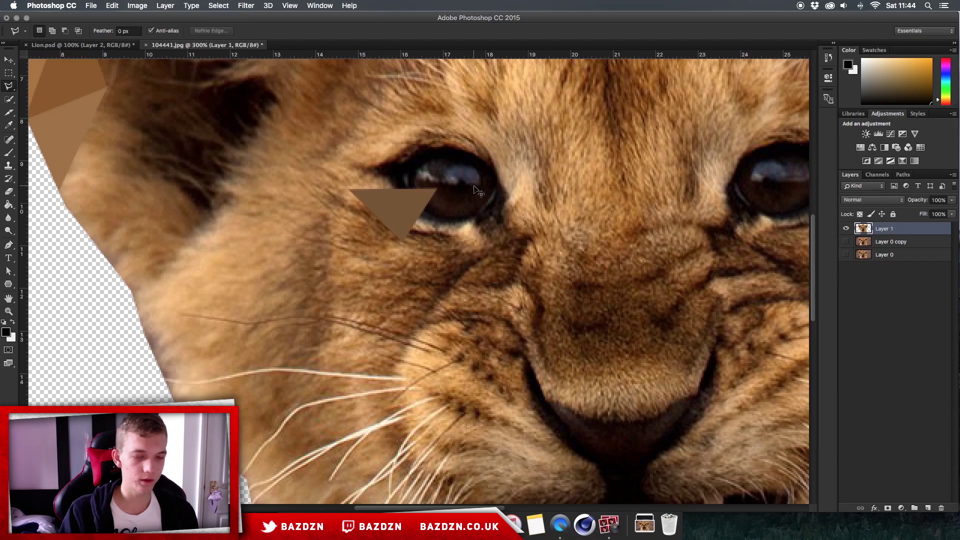
pyautogui.press('super+z')
pyautogui.press('super+d')
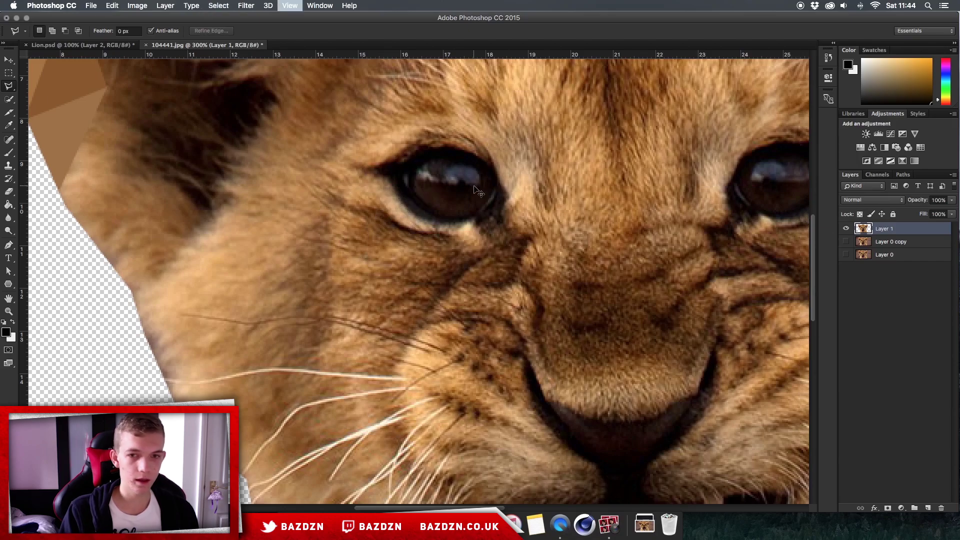
# Zoom closer and flatten two pupil triangles to dark average colours
pyautogui.press('super+plus')
pyautogui.press('super+plus')
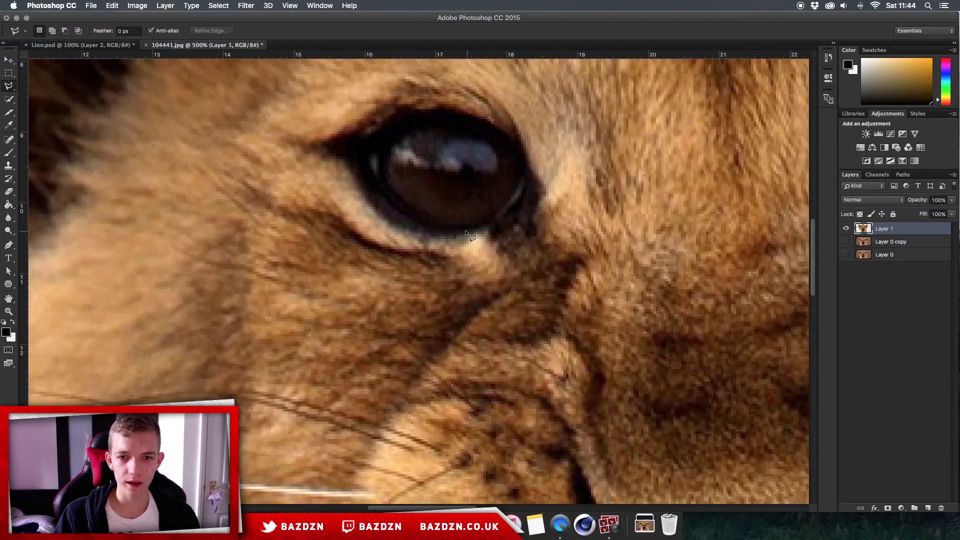
pyautogui.click(501, 213)
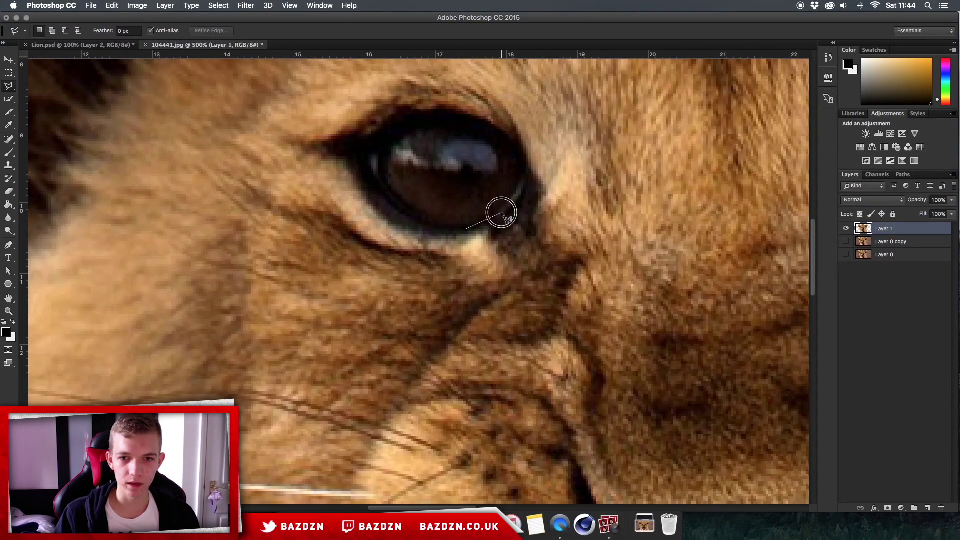
pyautogui.click(464, 230)
pyautogui.press('super+f')
pyautogui.press('super+d')
pyautogui.click(464, 230)
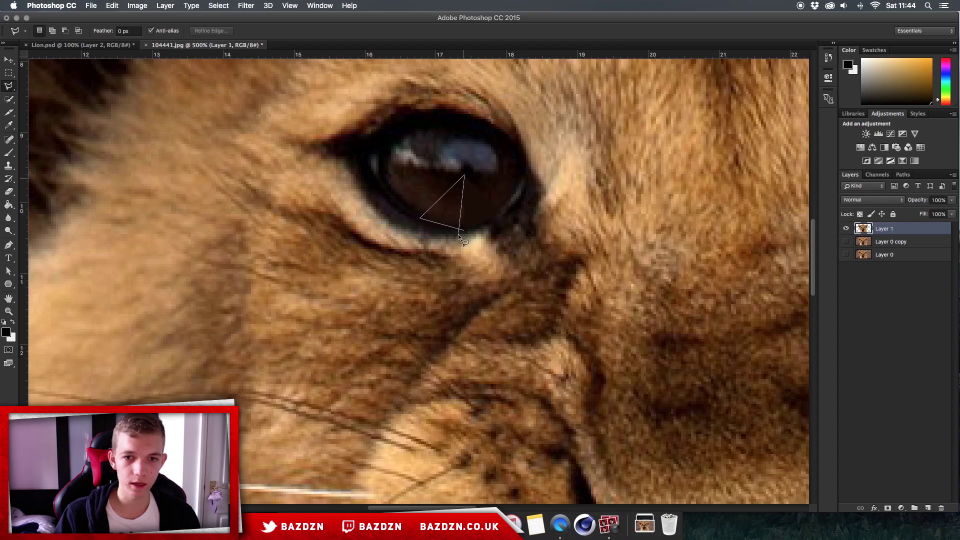
pyautogui.click(465, 229)
pyautogui.press('super+f')
pyautogui.press('super+d')
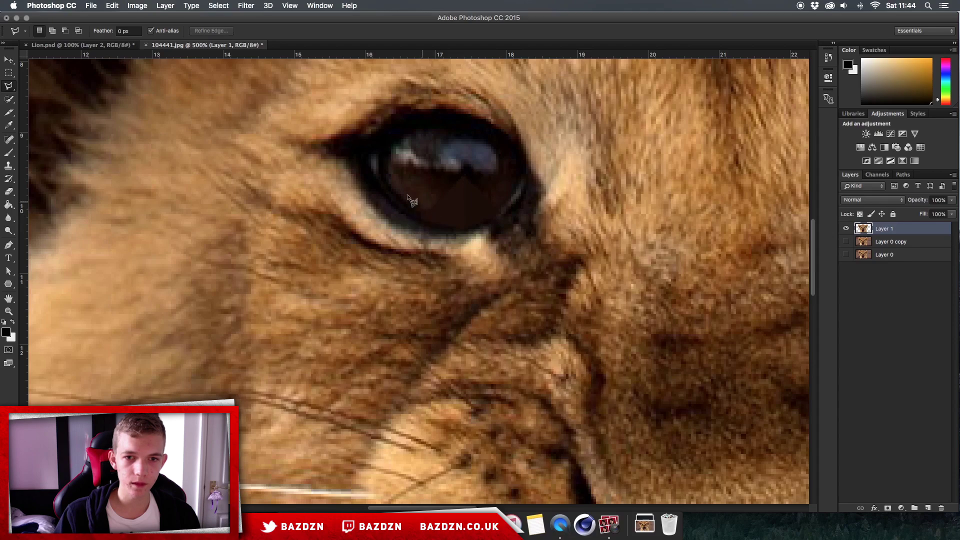
# Flatten another pupil triangle and begin one from the pupil's centre
pyautogui.click(463, 175)
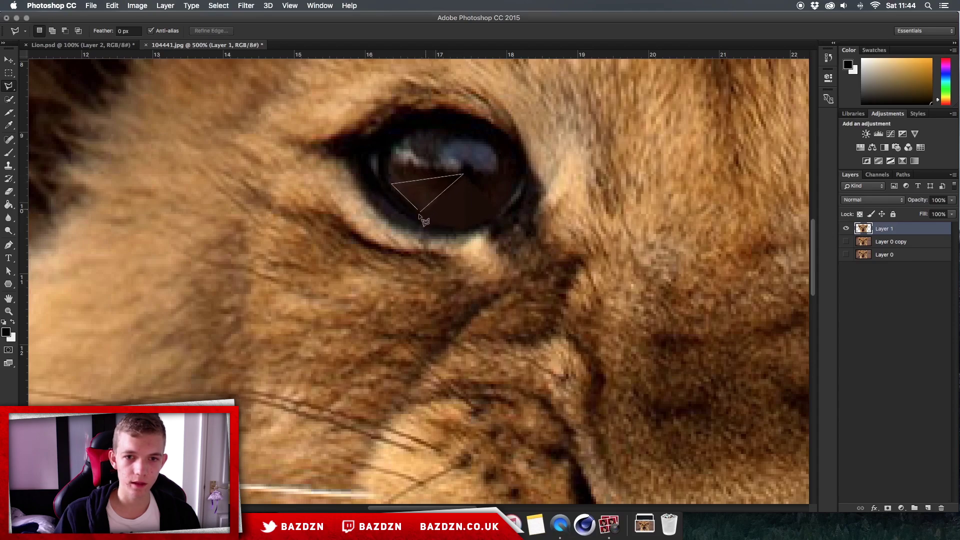
pyautogui.click(423, 211)
pyautogui.press('super+f')
pyautogui.scroll(2, 466, 179)
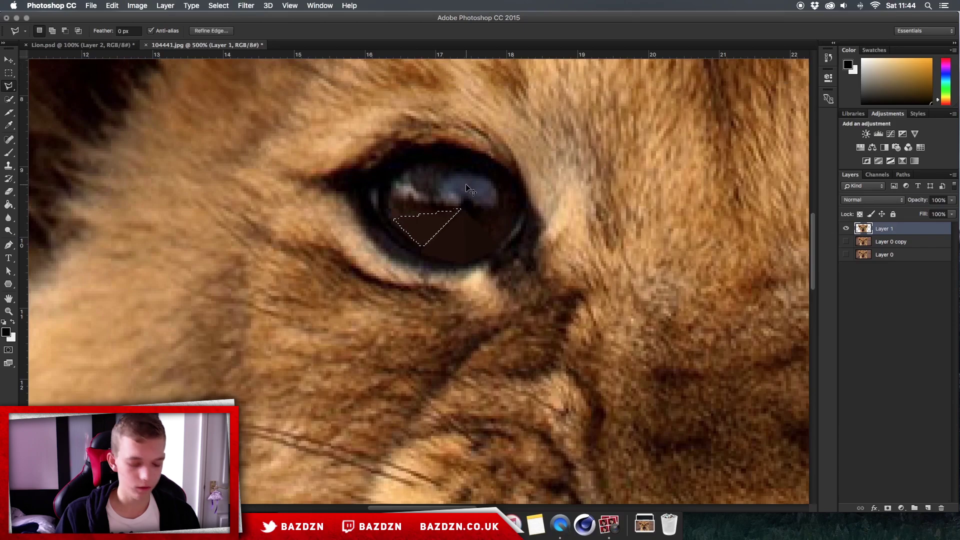
pyautogui.press('super+d')
pyautogui.scroll(2, 466, 189)
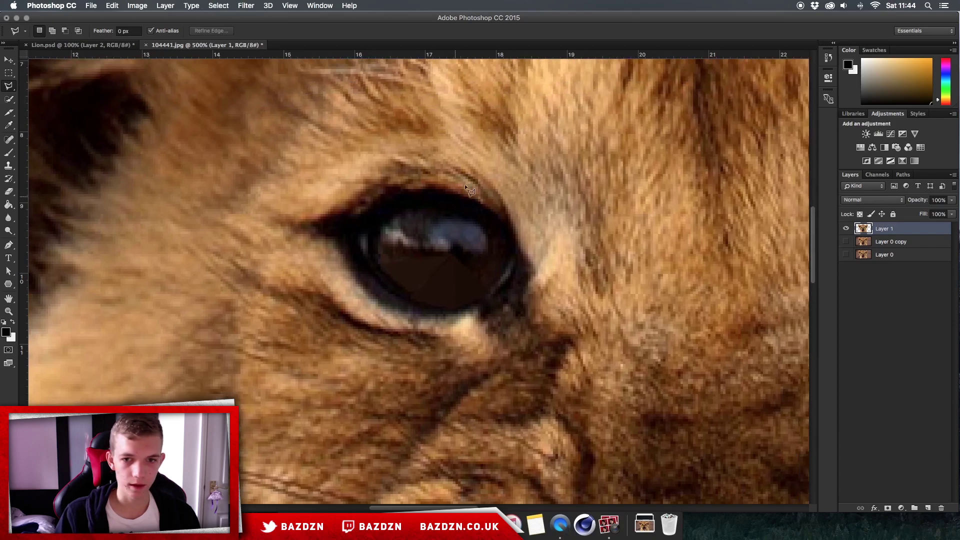
pyautogui.click(452, 256)
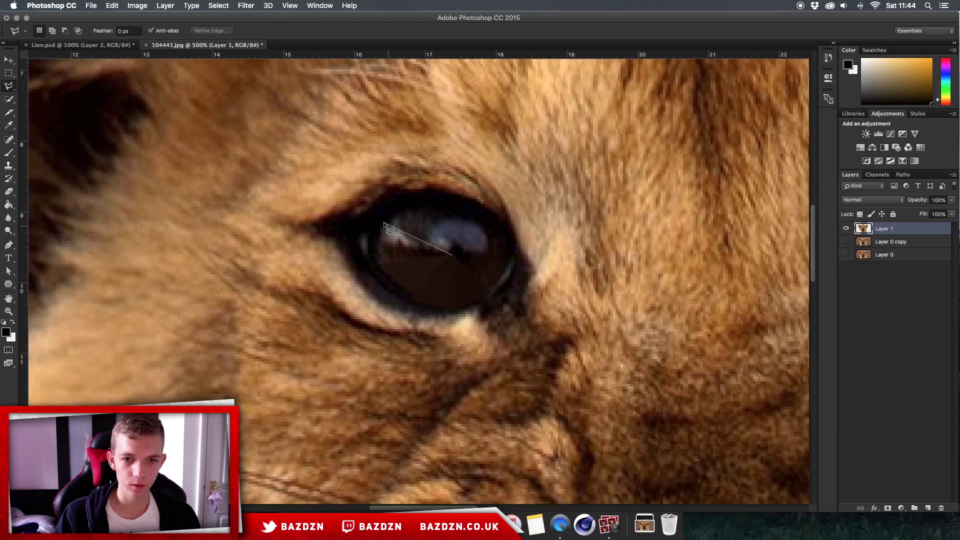
# Finish the pupil-centre triangle and fill an upper-eyelid triangle with average fur colour
pyautogui.click(452, 256)
pyautogui.press('super+f')
pyautogui.press('super+d')
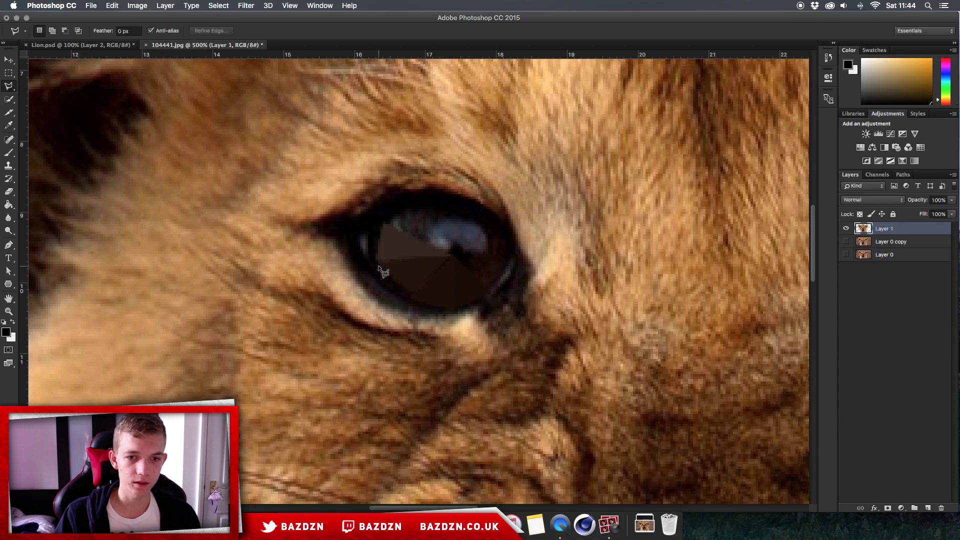
pyautogui.click(360, 214)
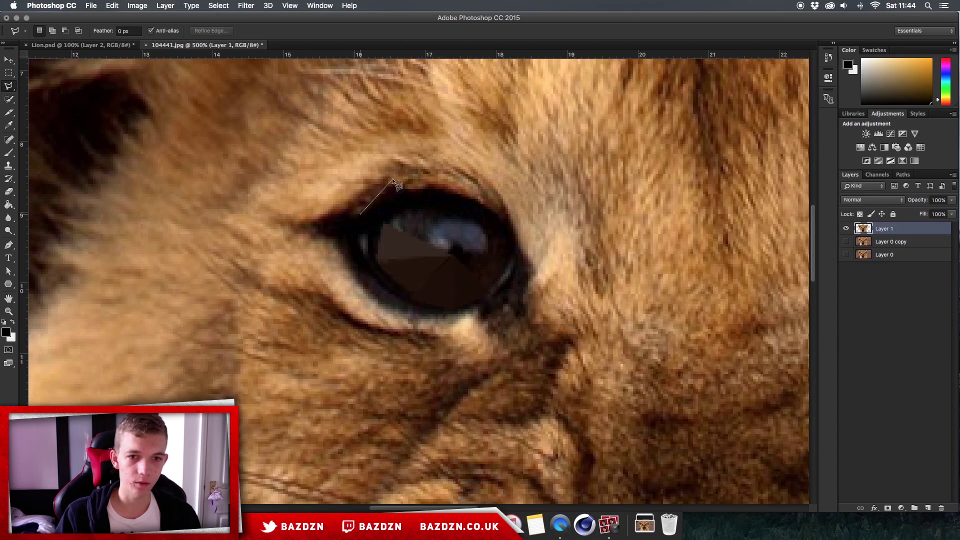
pyautogui.click(360, 214)
pyautogui.press('super+f')
pyautogui.press('super+d')
# Flatten a triangle at the eye's outer corner to its average colour
pyautogui.click(360, 215)
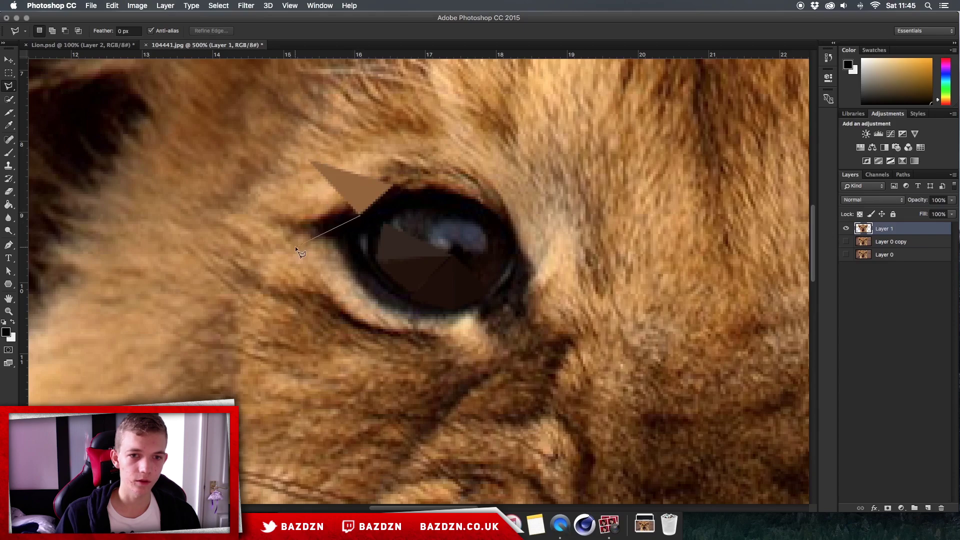
pyautogui.click(297, 245)
pyautogui.click(308, 157)
pyautogui.click(360, 215)
pyautogui.press('super+f')
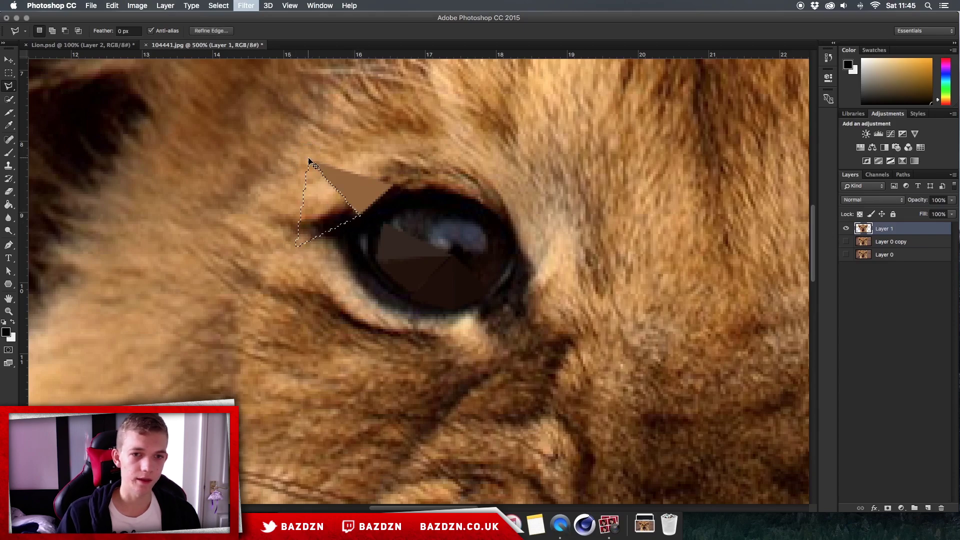
pyautogui.press('super+d')
# Average-fill a triangle at the eye's inner corner, then zoom out to review the face
pyautogui.click(332, 230)
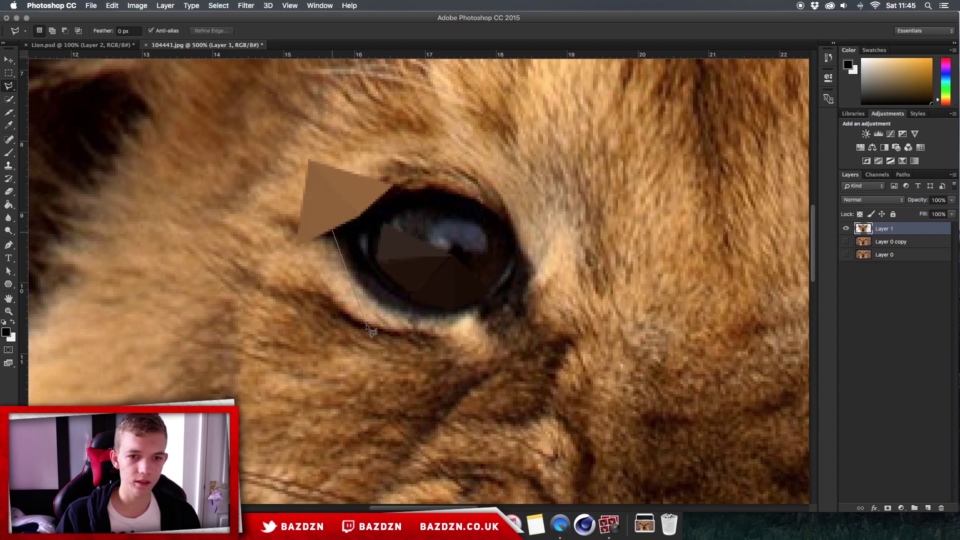
pyautogui.click(362, 286)
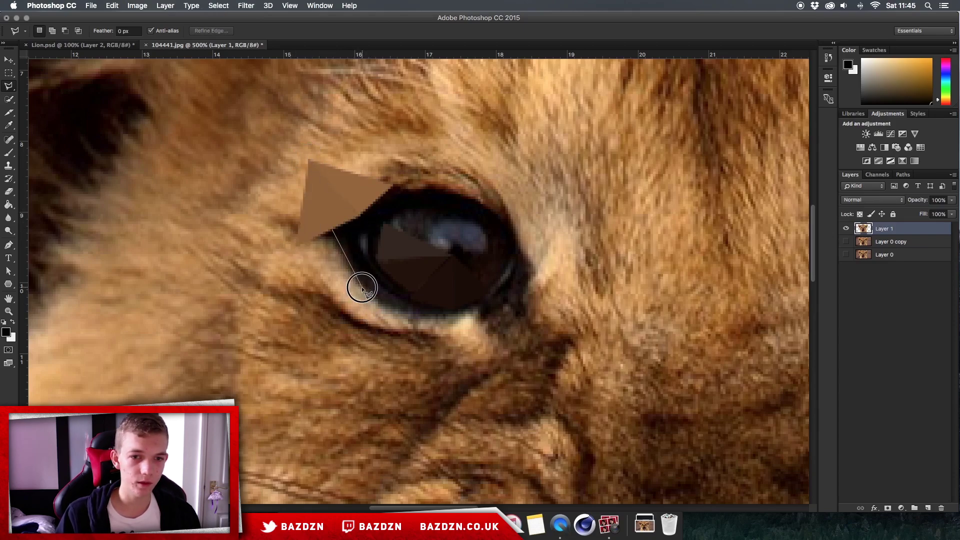
pyautogui.click(296, 247)
pyautogui.click(332, 231)
pyautogui.press('super+f')
pyautogui.press('super+d')
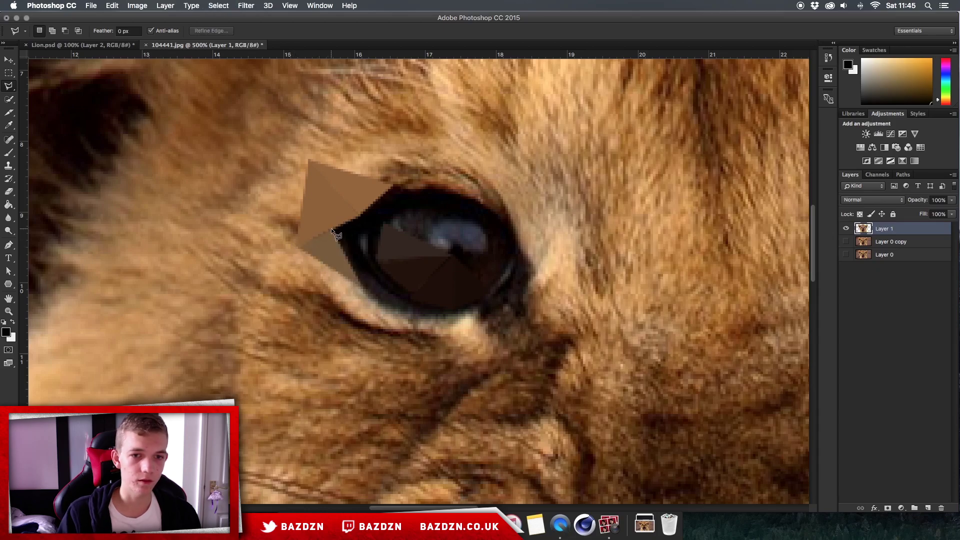
pyautogui.press('super+minus')
pyautogui.press('super+minus')
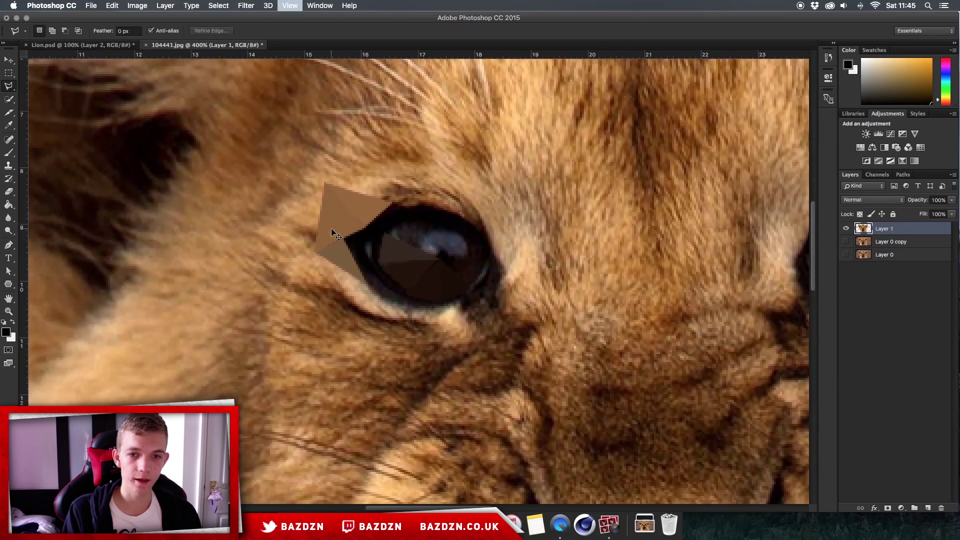
pyautogui.press('super+minus')
pyautogui.scroll(-3, 331, 230)
# Frame the brow above the eye and fill a first triangle with its averaged colour
pyautogui.scroll(5, 331, 229)
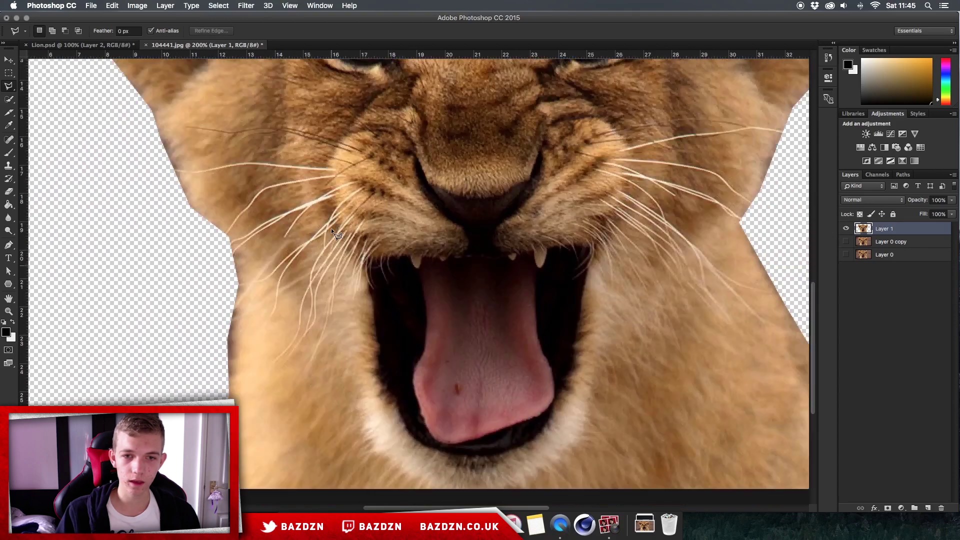
pyautogui.press('super+plus')
pyautogui.press('super+plus')
pyautogui.press('super+plus')
pyautogui.press('super+plus')
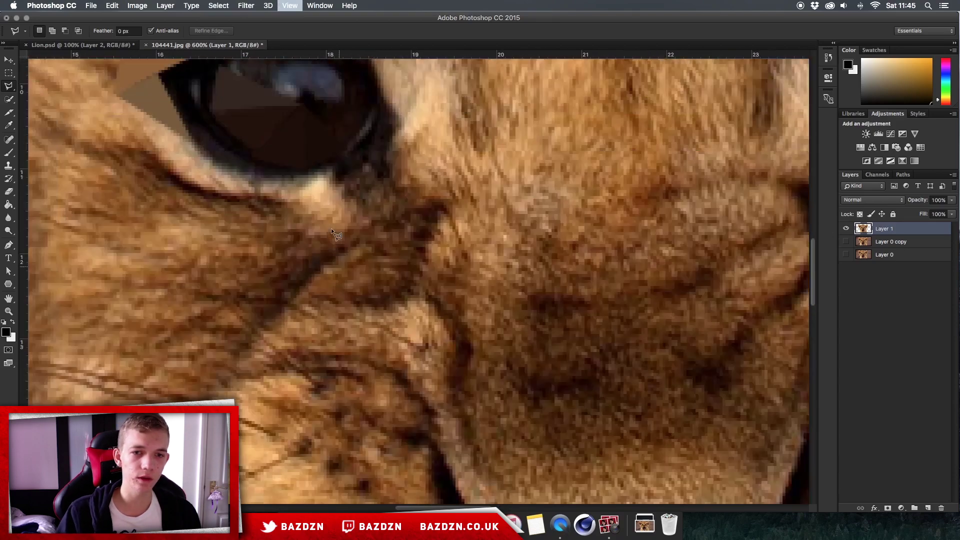
pyautogui.scroll(-2, 331, 227)
pyautogui.hscroll(-2, 331, 228)
pyautogui.press('super+plus')
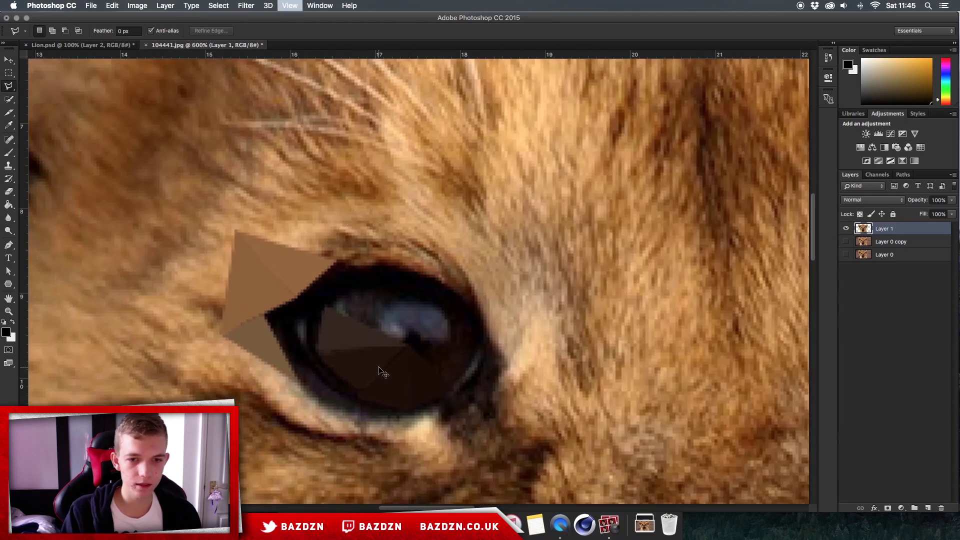
pyautogui.scroll(5, 385, 364)
pyautogui.press('super+minus')
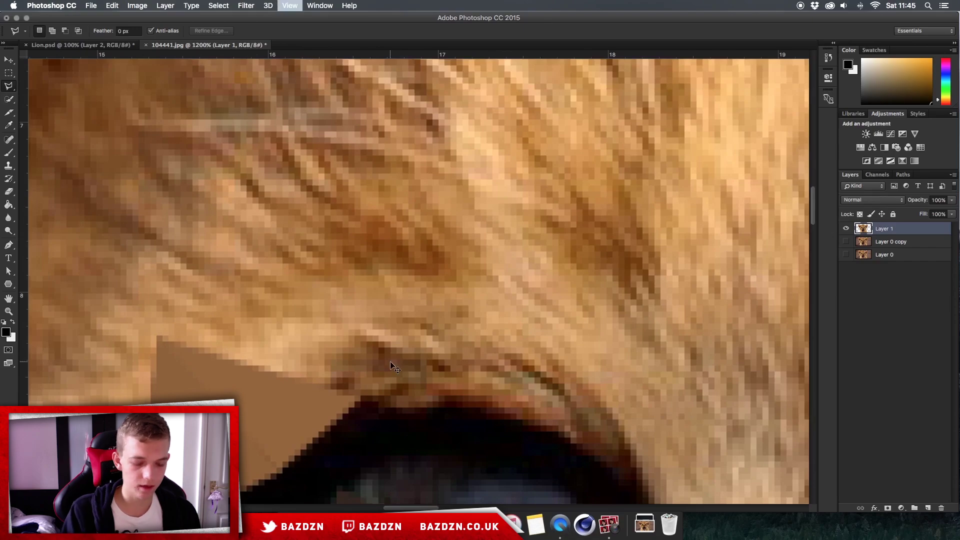
pyautogui.press('super+minus')
pyautogui.hscroll(-2, 311, 279)
pyautogui.scroll(1, 311, 279)
pyautogui.press('super+minus')
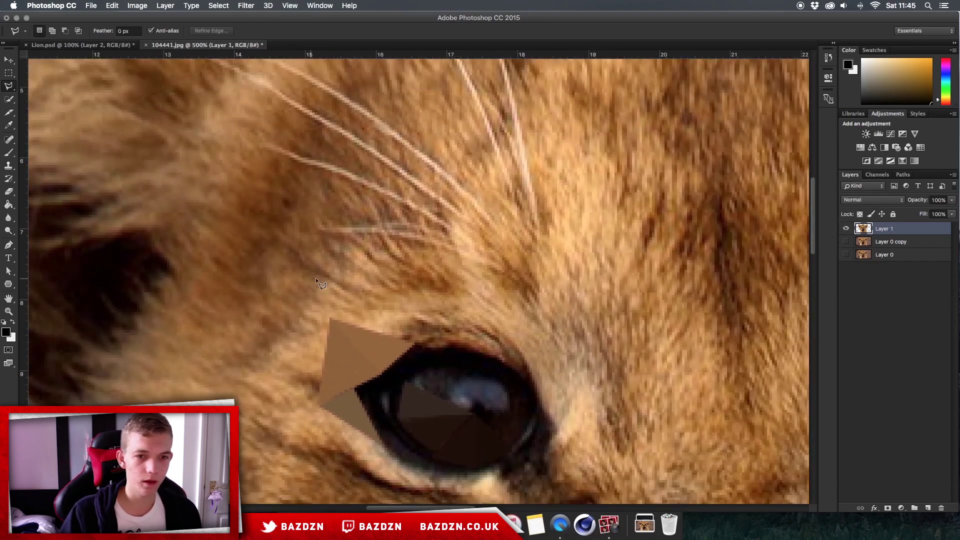
pyautogui.press('super+minus')
pyautogui.scroll(4, 251, 186)
pyautogui.hscroll(-2, 251, 186)
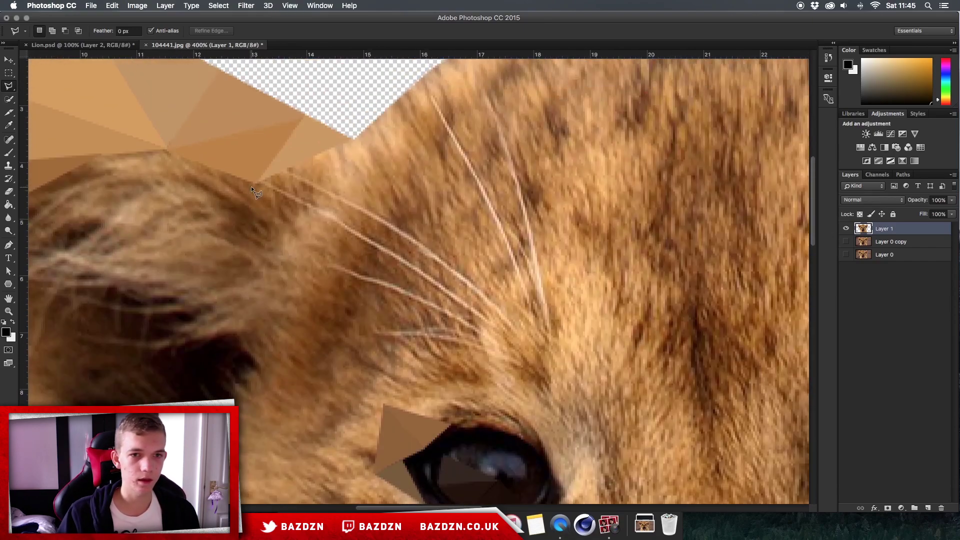
pyautogui.scroll(-4, 251, 186)
pyautogui.hscroll(-1, 251, 187)
pyautogui.click(271, 205)
pyautogui.click(338, 323)
pyautogui.click(377, 217)
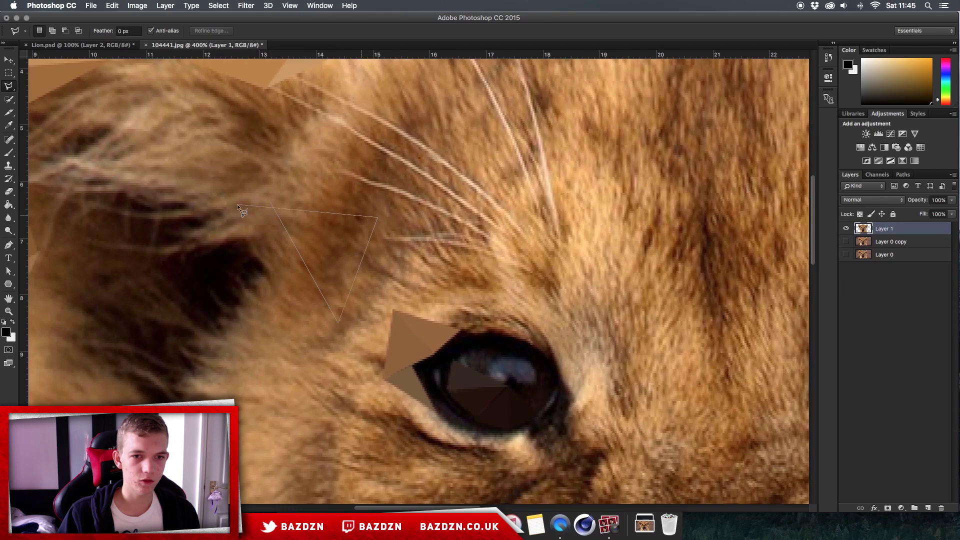
pyautogui.click(271, 203)
pyautogui.press('super+f')
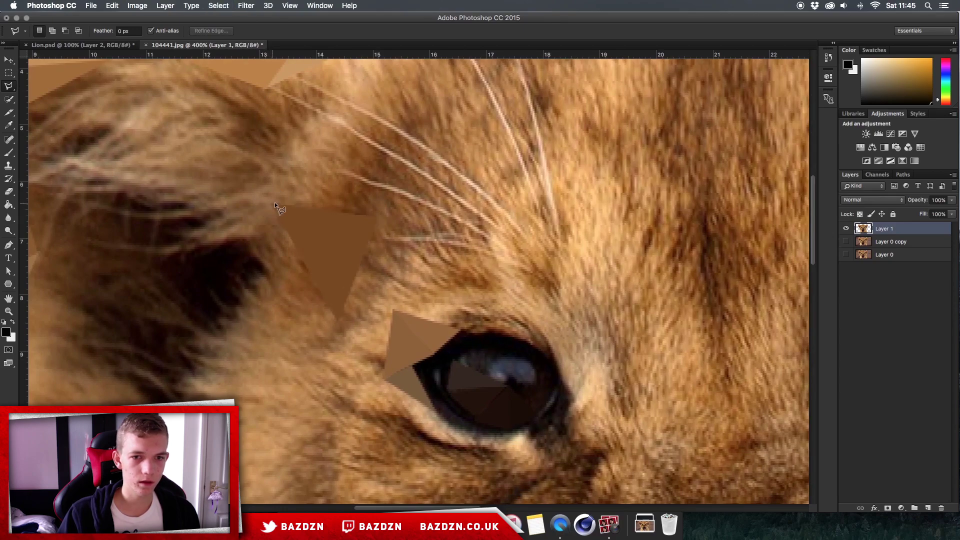
# Fill a second triangle just above it with its average colour and deselect
pyautogui.click(271, 200)
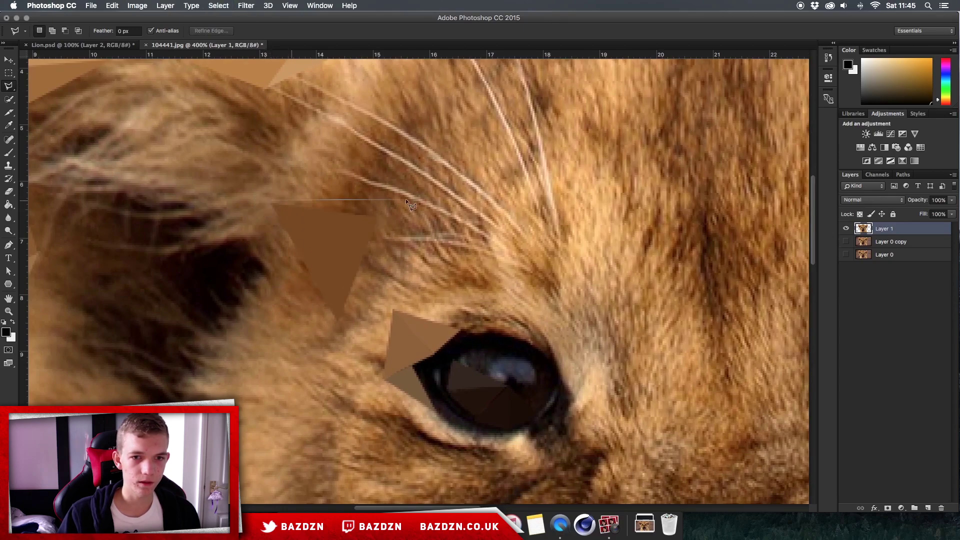
pyautogui.click(376, 212)
pyautogui.click(301, 144)
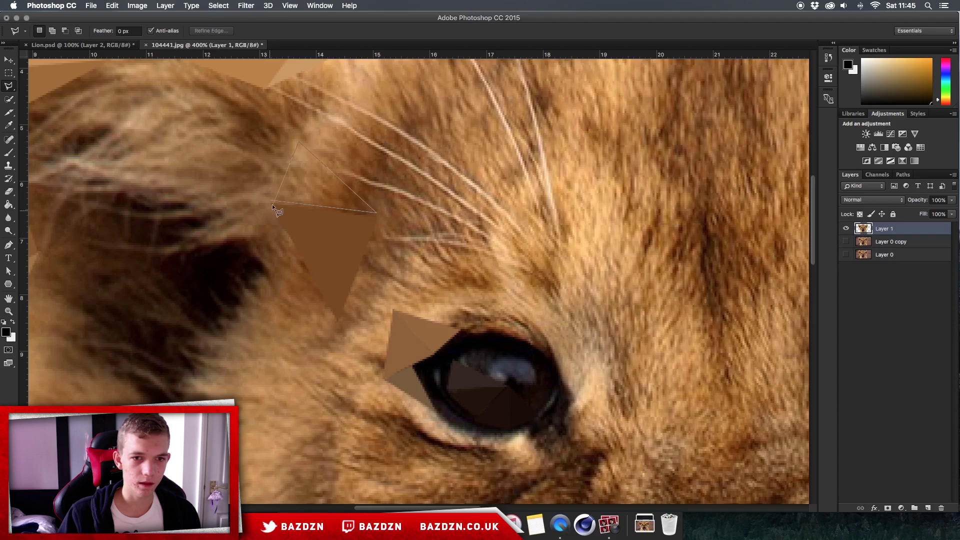
pyautogui.click(270, 201)
pyautogui.press('super+f')
pyautogui.press('super+d')
# Cover the brow shapes with a larger triangle filled with averaged brown, then deselect
pyautogui.press('super+plus')
pyautogui.press('super+plus')
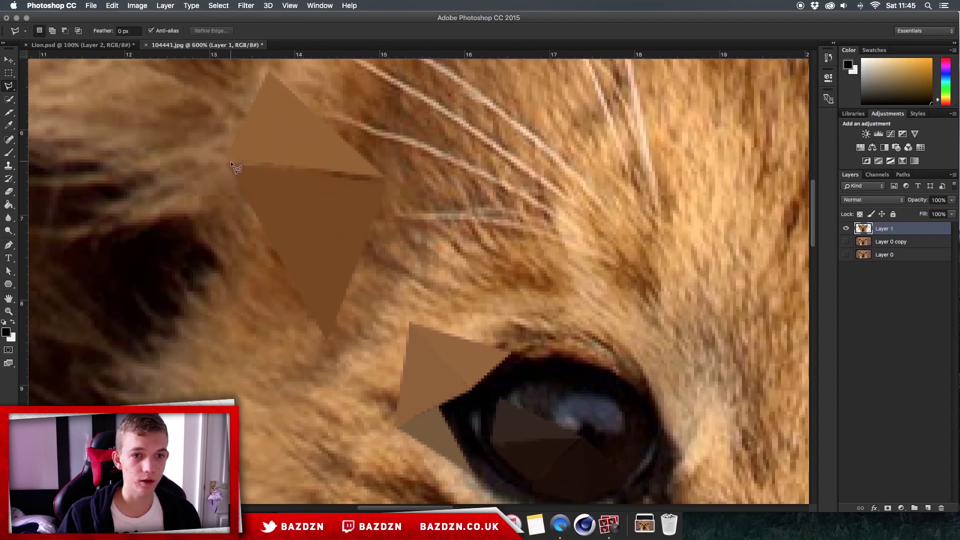
pyautogui.click(228, 163)
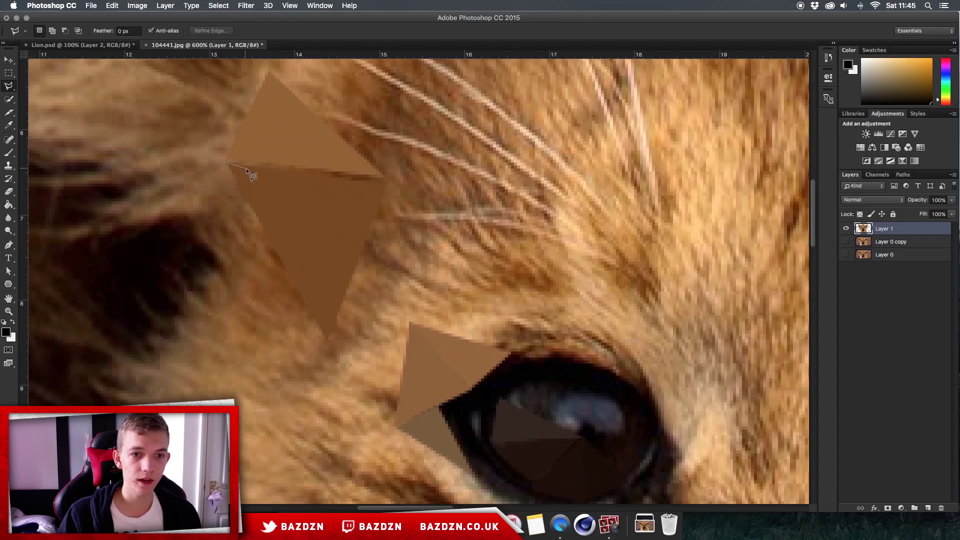
pyautogui.click(385, 184)
pyautogui.click(268, 71)
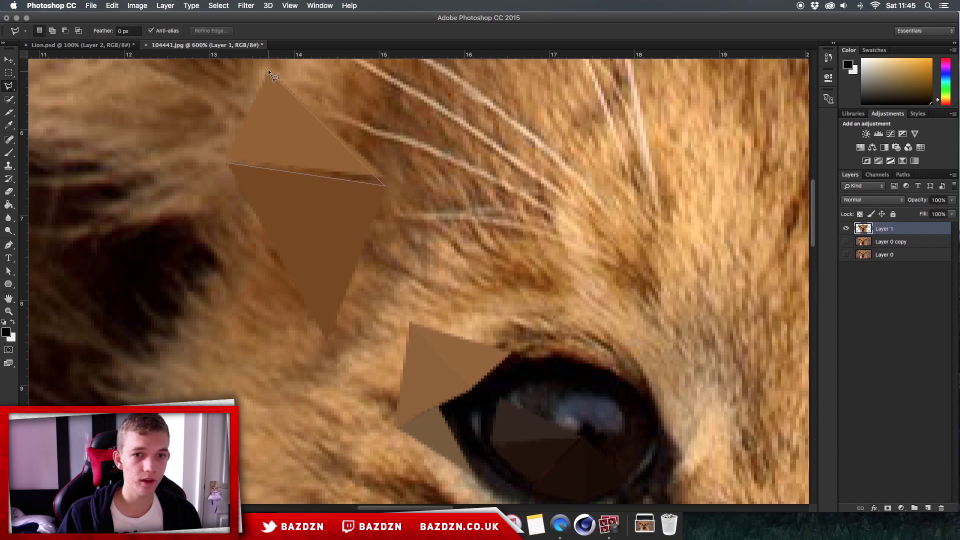
pyautogui.click(227, 165)
pyautogui.press('super+f')
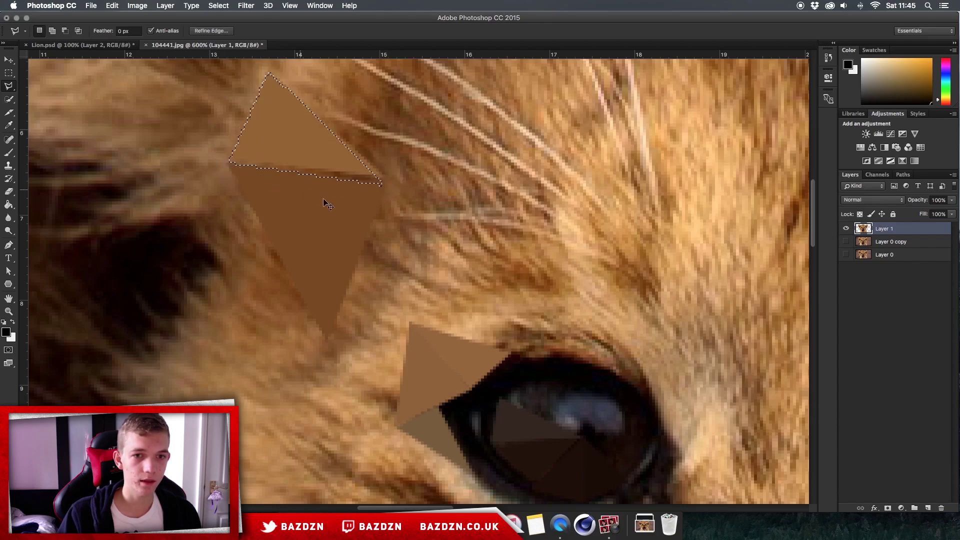
pyautogui.press('super+d')
# Begin another triangle at the brow's right tip, then zoom out to view the whole cub
pyautogui.scroll(2, 352, 172)
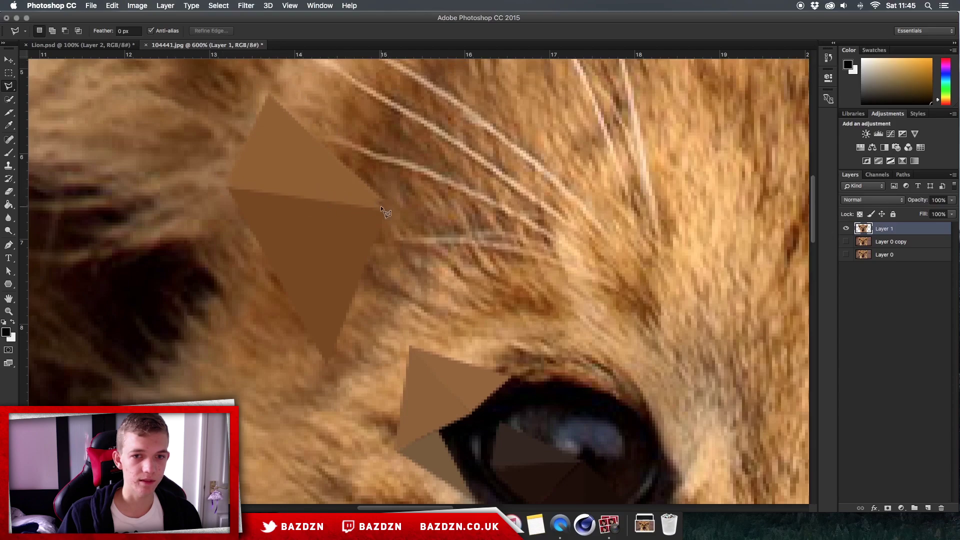
pyautogui.press('super+minus')
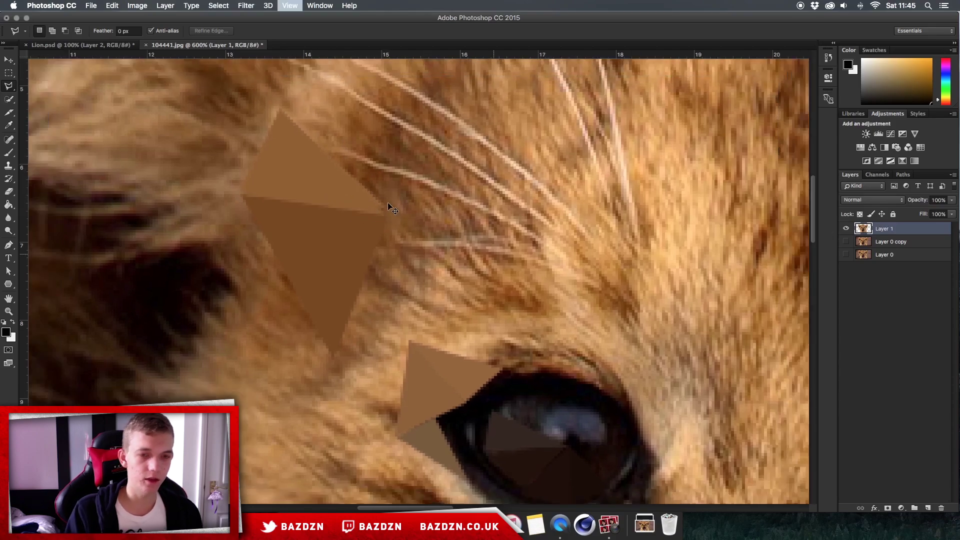
pyautogui.press('super+minus')
pyautogui.press('super+minus')
pyautogui.press('super+plus')
pyautogui.press('super+plus')
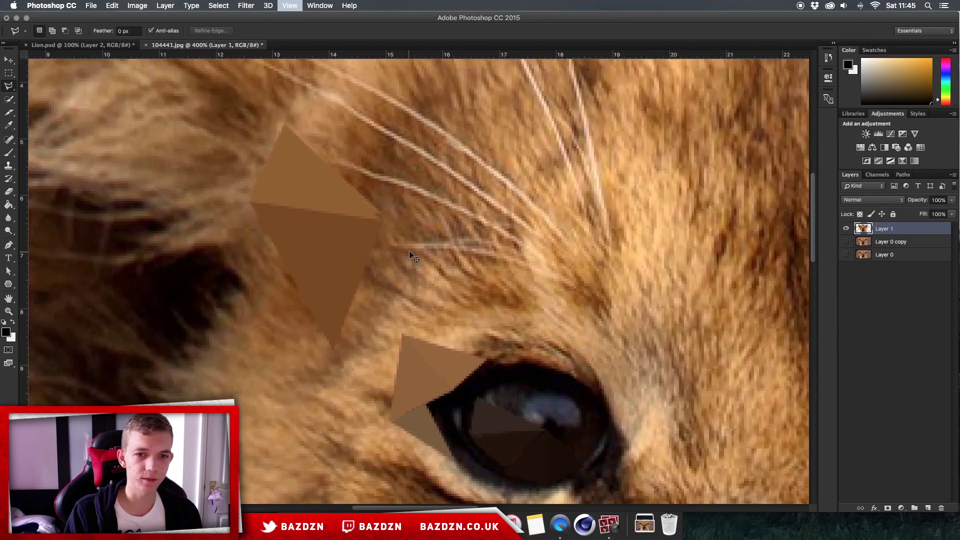
pyautogui.press('super+plus')
pyautogui.press('super+plus')
pyautogui.press('super+plus')
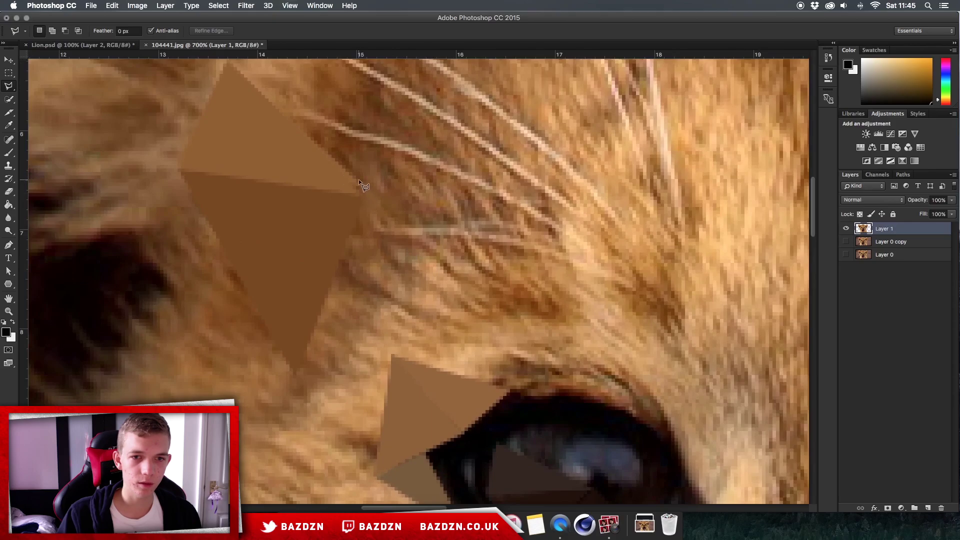
pyautogui.click(371, 200)
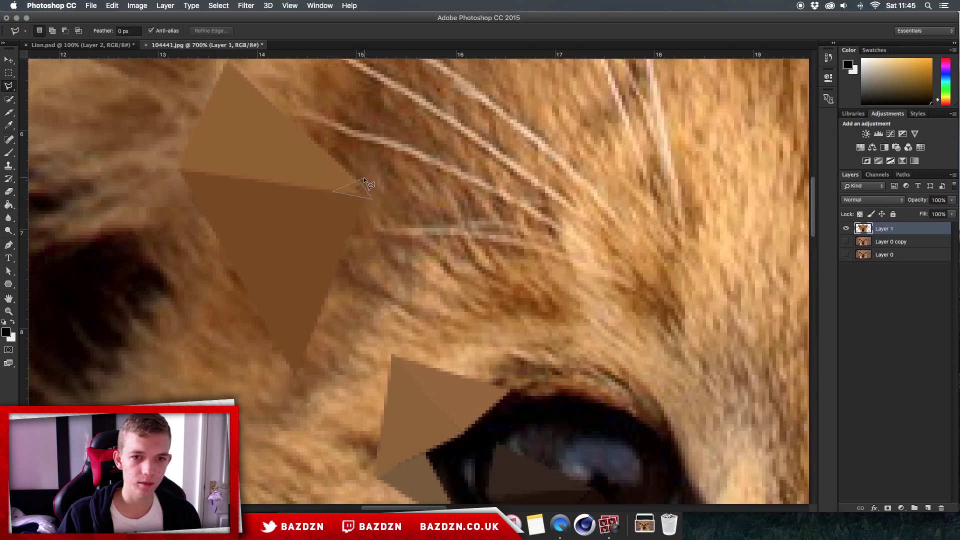
pyautogui.press('super+minus')
pyautogui.press('super+minus')
pyautogui.press('super+minus')
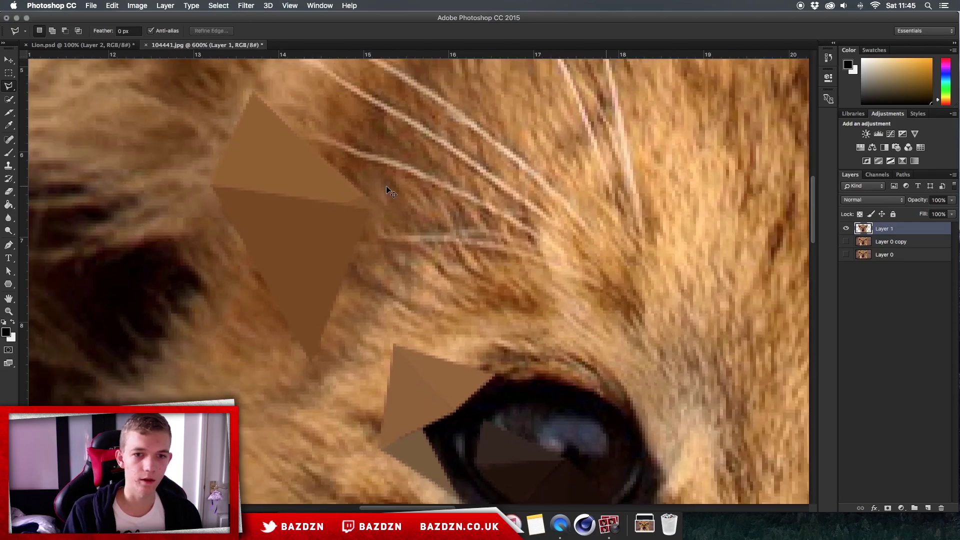
pyautogui.press('super+minus')
pyautogui.press('super+minus')
pyautogui.press('super+minus')
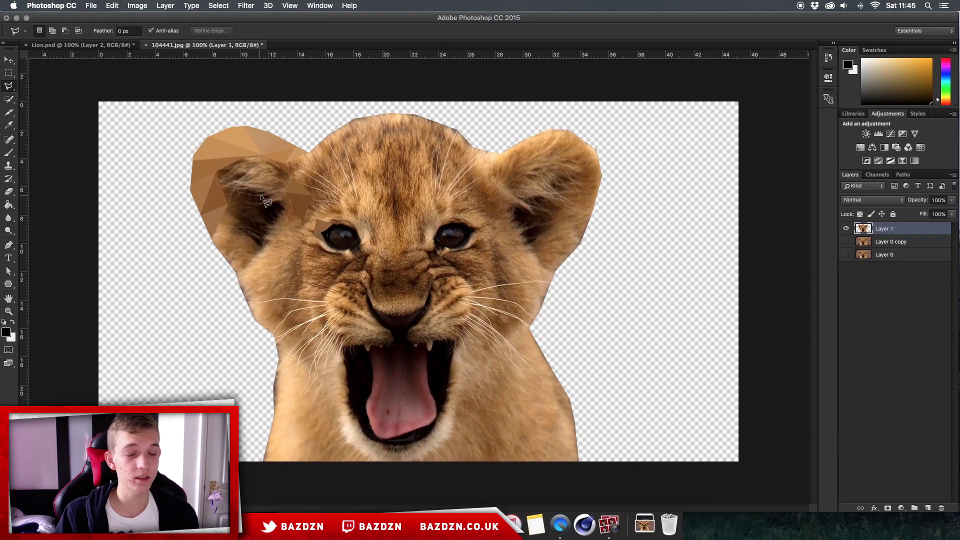
# Switch to the Lion.psd document with its half low-poly cub
pyautogui.click(80, 45)
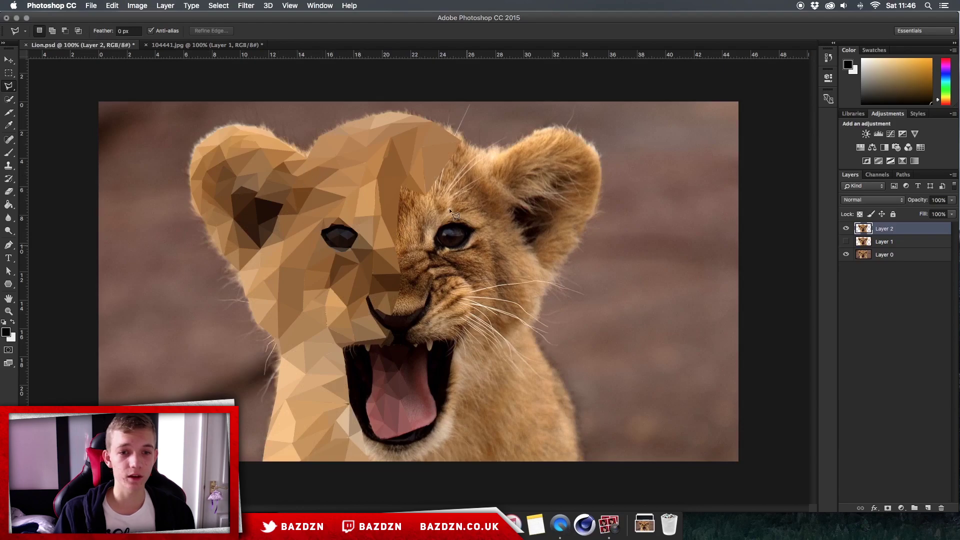